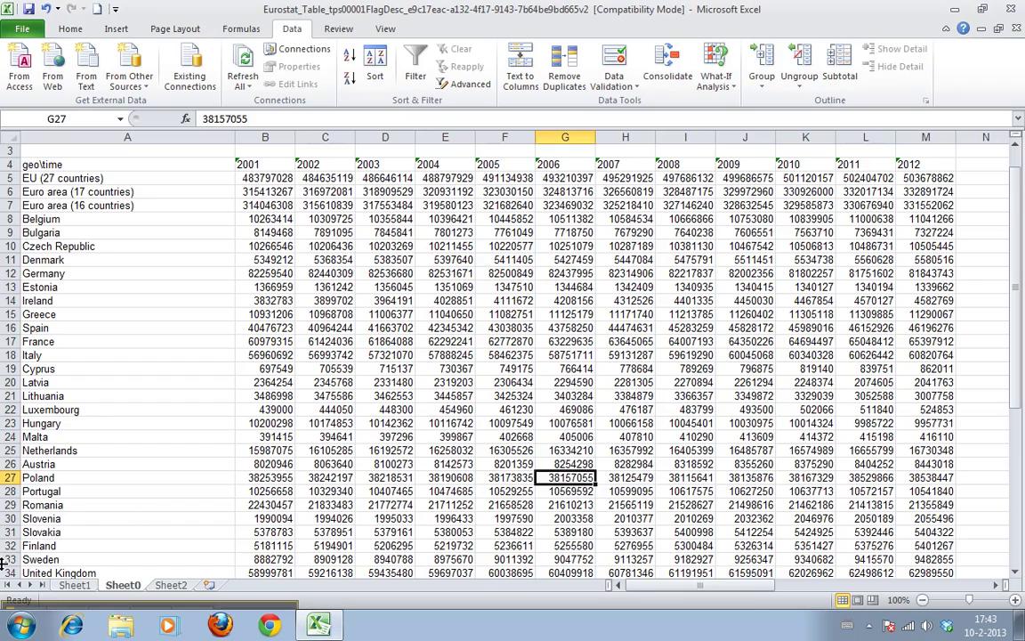
# - Label cell A44 'average' below the table
pyautogui.moveTo(685, 519); pyautogui.dragTo(135, 543)
pyautogui.press('Down')
pyautogui.press('Down')
pyautogui.press('Down')
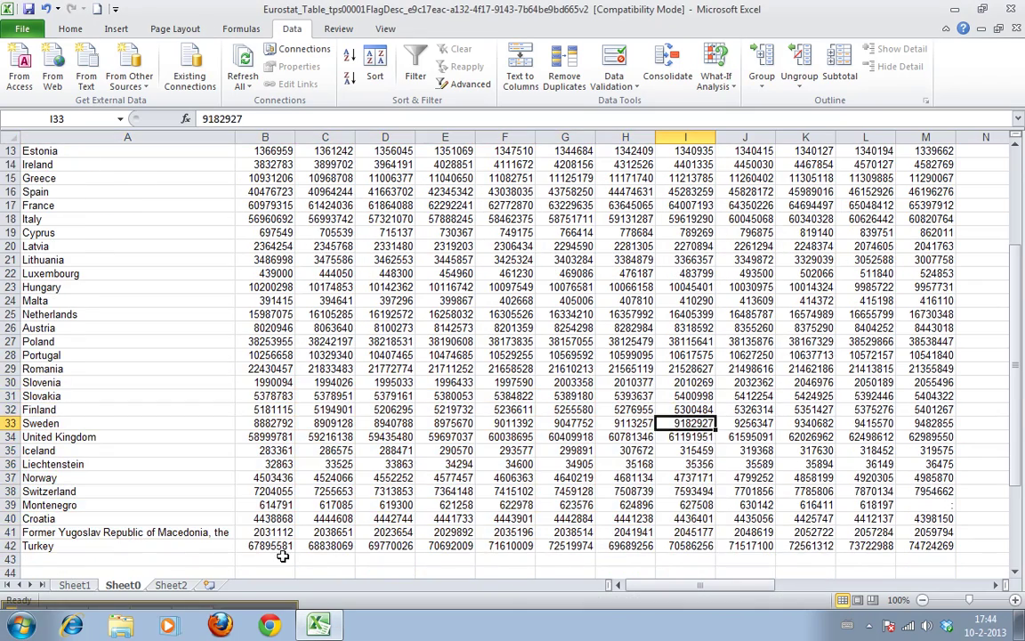
pyautogui.click(168, 569)
pyautogui.write('ave')
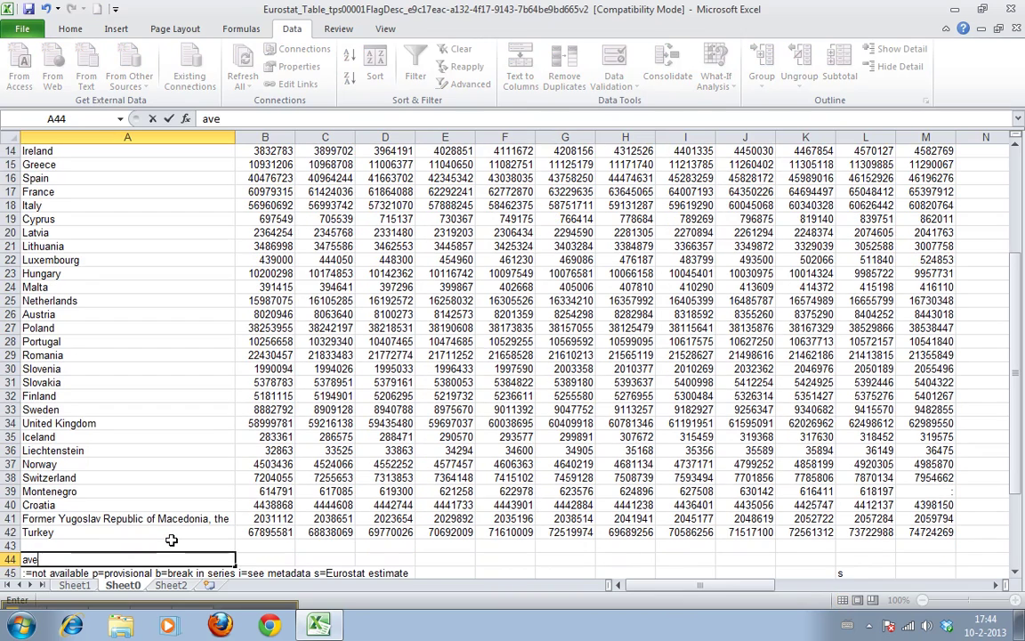
pyautogui.write('rage')
pyautogui.press('Return')
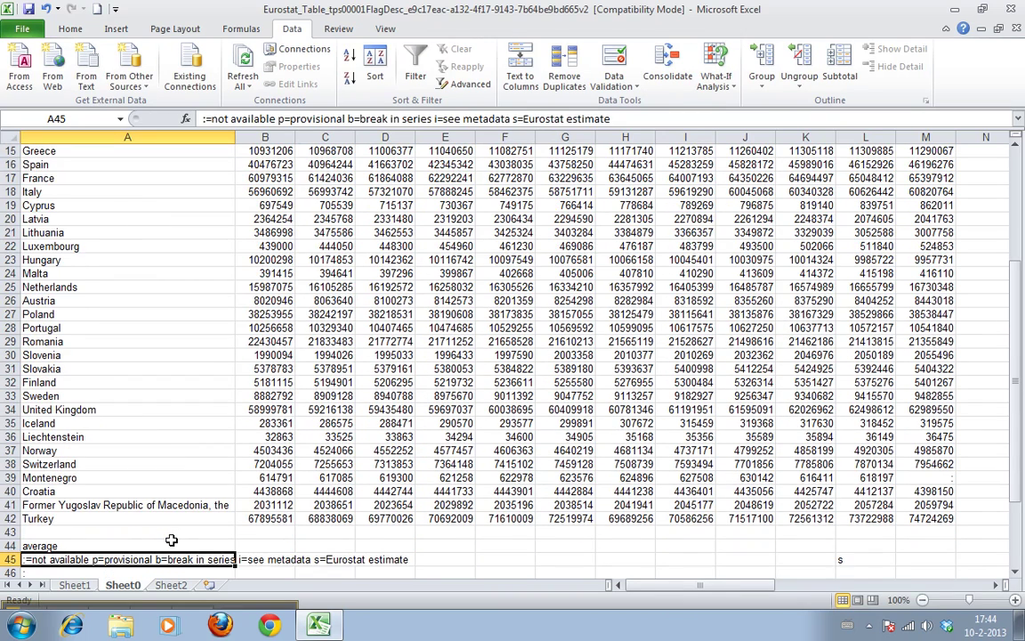
# - Clear the footnote, Source of Data note and Eurostat source text under the label
pyautogui.press('Delete')
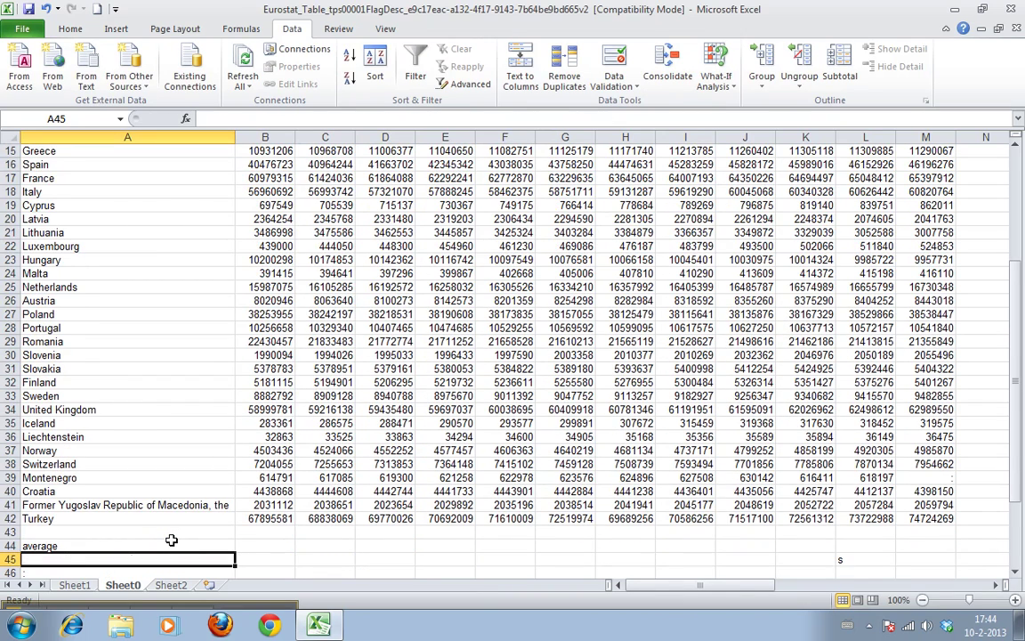
pyautogui.press('Down')
pyautogui.press('Down')
pyautogui.press('Delete')
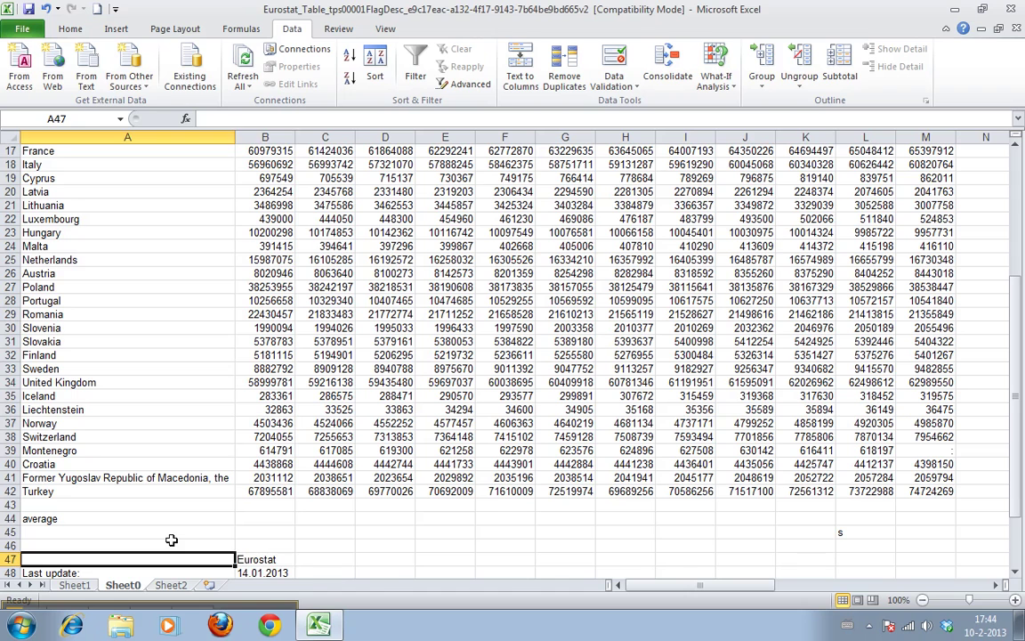
pyautogui.press('Right')
pyautogui.press('Delete')
pyautogui.press('Left')
pyautogui.press('Up')
pyautogui.press('Up')
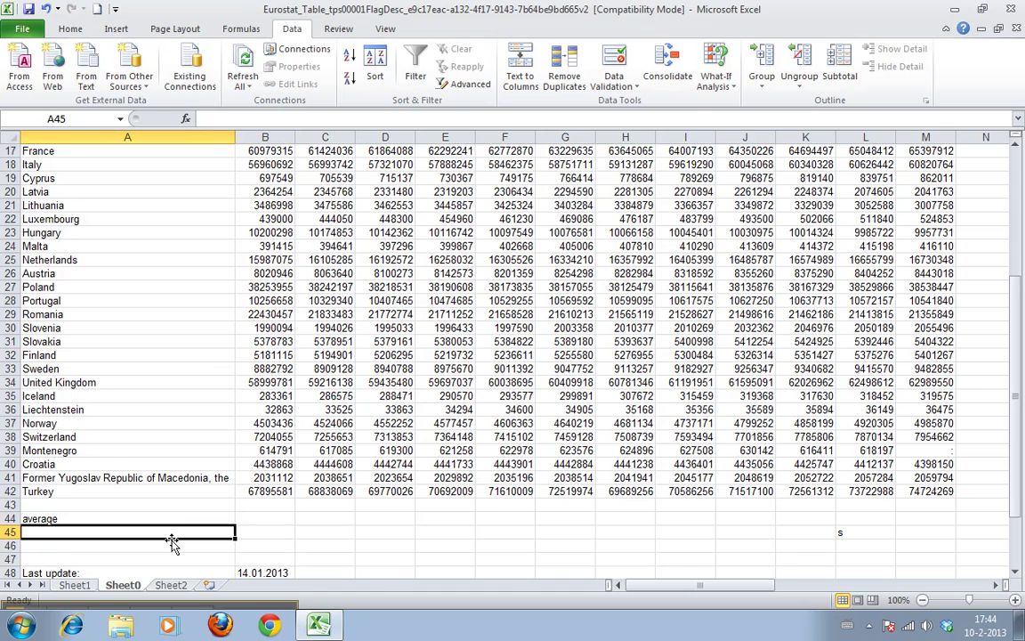
# - Label A45 'median' and delete the metadata notes block beneath it
pyautogui.write('median')
pyautogui.press('Return')
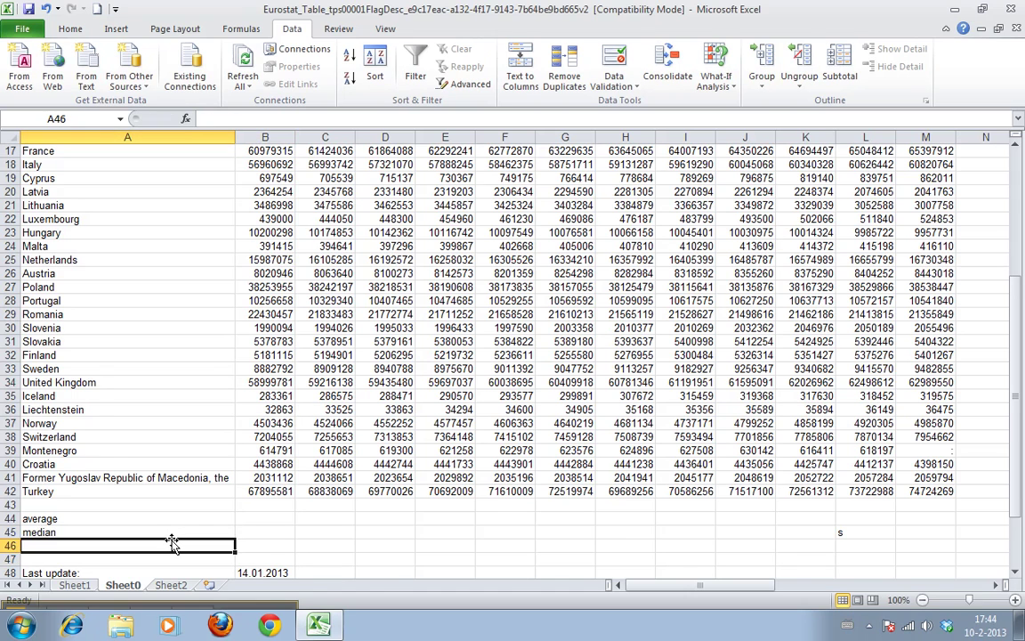
pyautogui.press('Down')
pyautogui.press('Down')
pyautogui.hotkey('shift', 'Right')
pyautogui.hotkey('shift', 'Down')
pyautogui.hotkey('shift', 'Down')
pyautogui.hotkey('shift', 'Down')
pyautogui.hotkey('shift', 'Down')
pyautogui.hotkey('shift', 'Down')
pyautogui.hotkey('shift', 'Down')
pyautogui.hotkey('shift', 'Down')
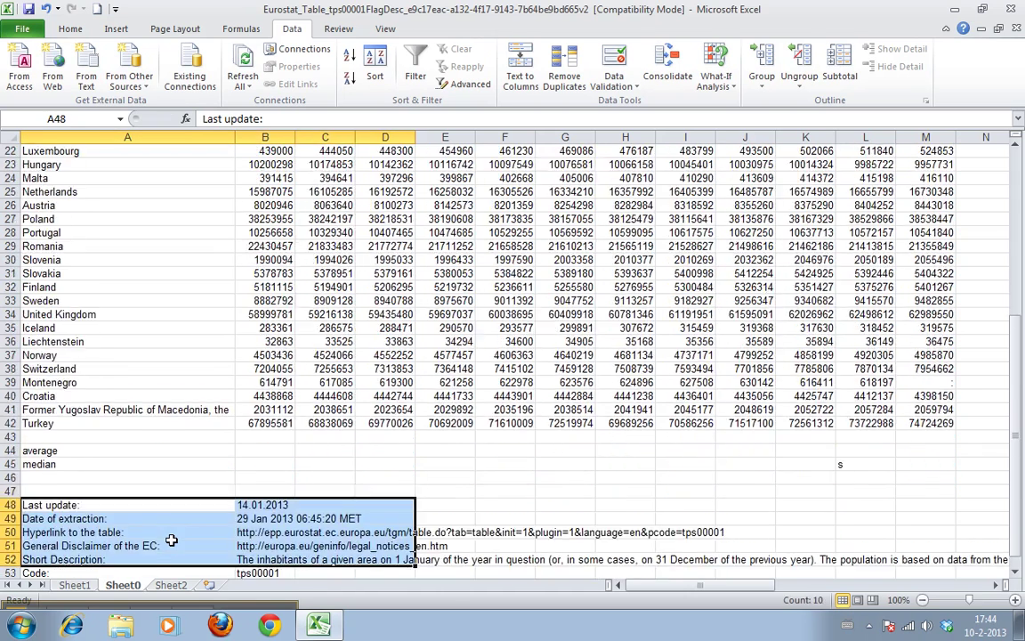
pyautogui.hotkey('shift', 'Right')
pyautogui.hotkey('shift', 'Right')
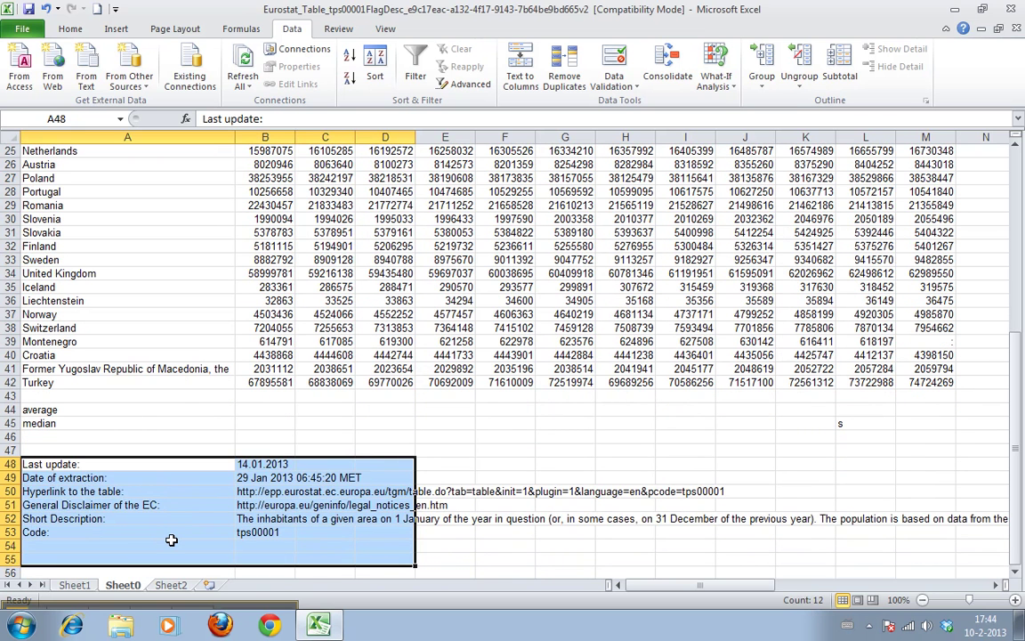
pyautogui.press('Delete')
pyautogui.press('Up')
pyautogui.press('Up')
pyautogui.press('Up')
pyautogui.press('Up')
# - Enter =AVERAGE(B5:B42) in B44 over the 2001 population values
pyautogui.press('Right')
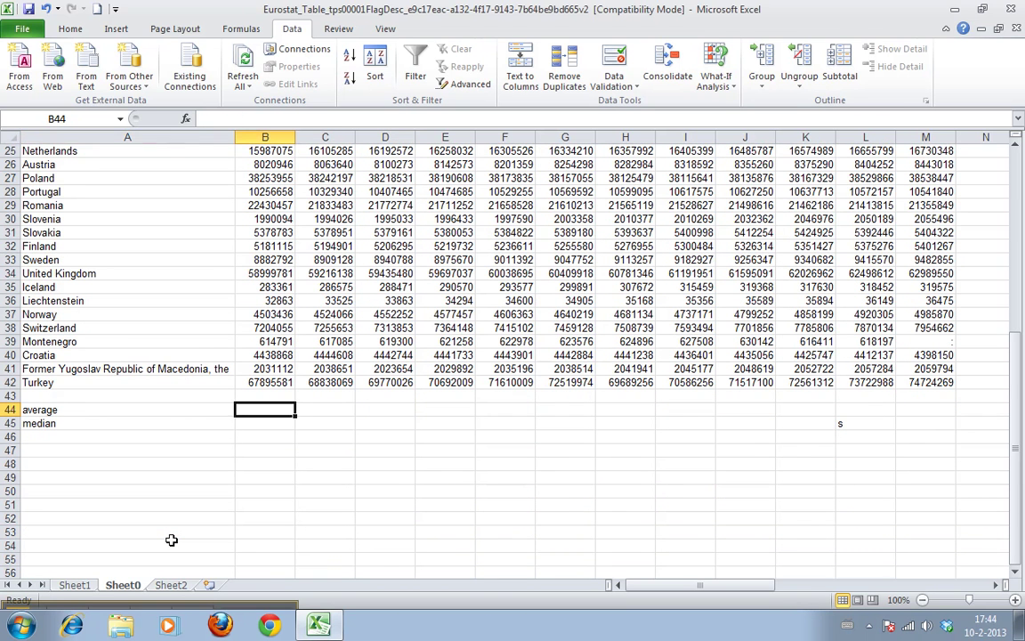
pyautogui.write('=aver')
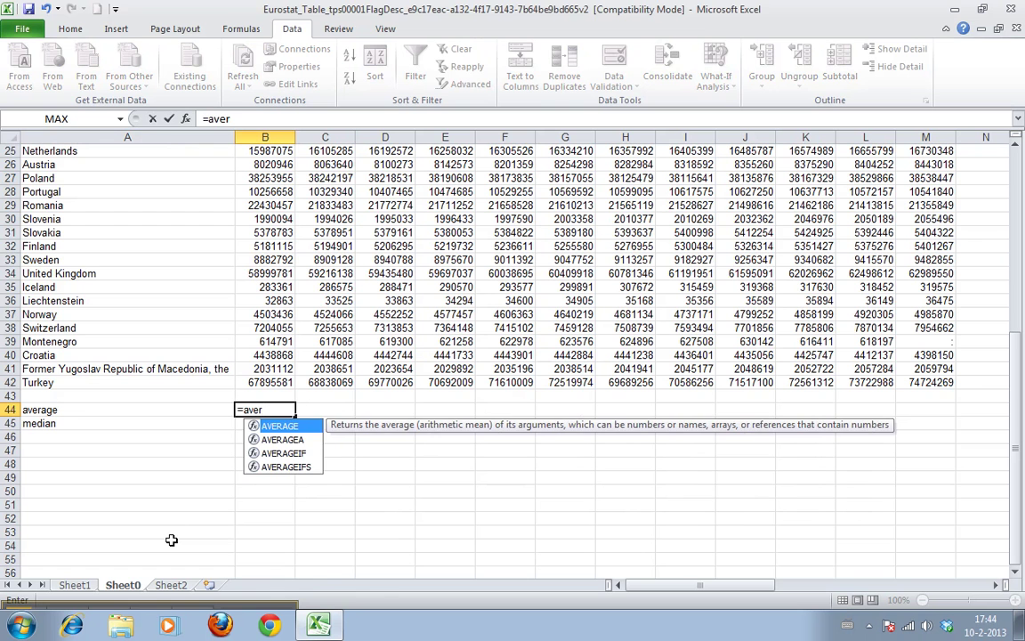
pyautogui.press('Return')
pyautogui.press('Up')
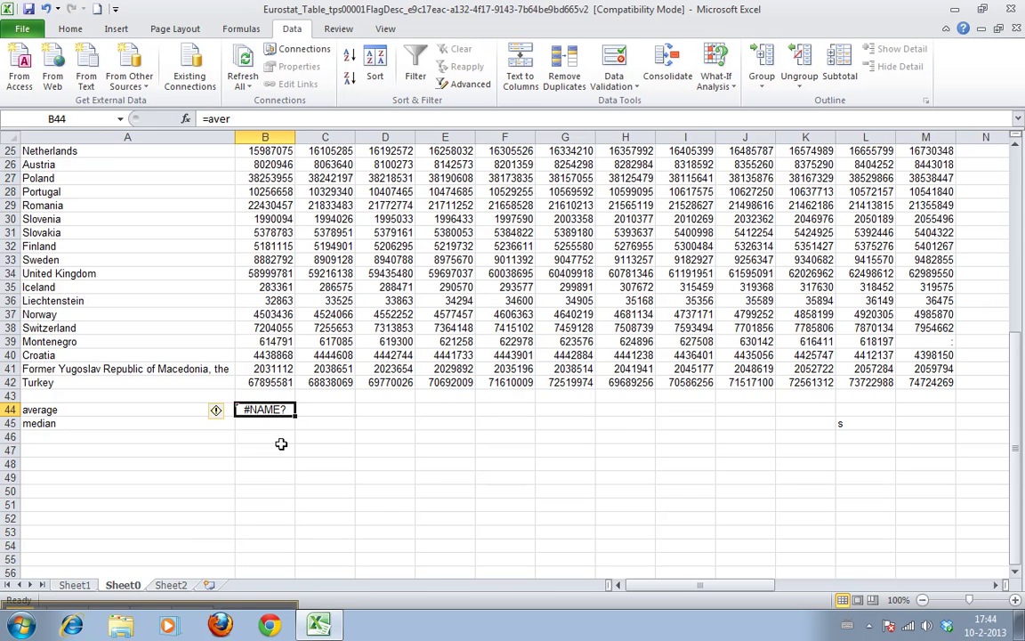
pyautogui.write('=aver')
pyautogui.press('BackSpace')
pyautogui.press('BackSpace')
pyautogui.press('BackSpace')
pyautogui.press('BackSpace')
pyautogui.press('BackSpace')
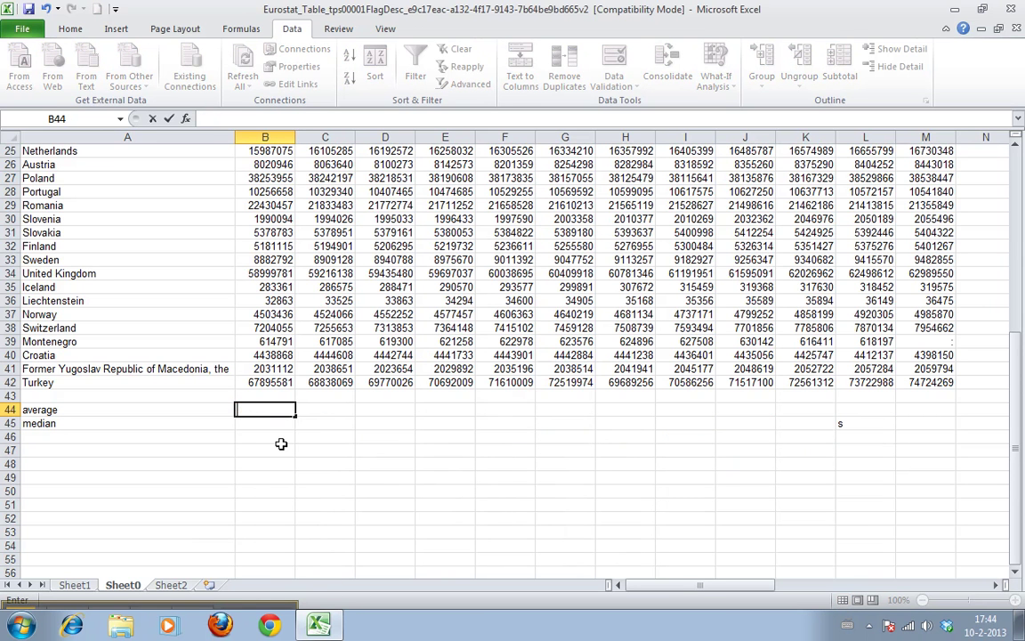
pyautogui.write('=average')
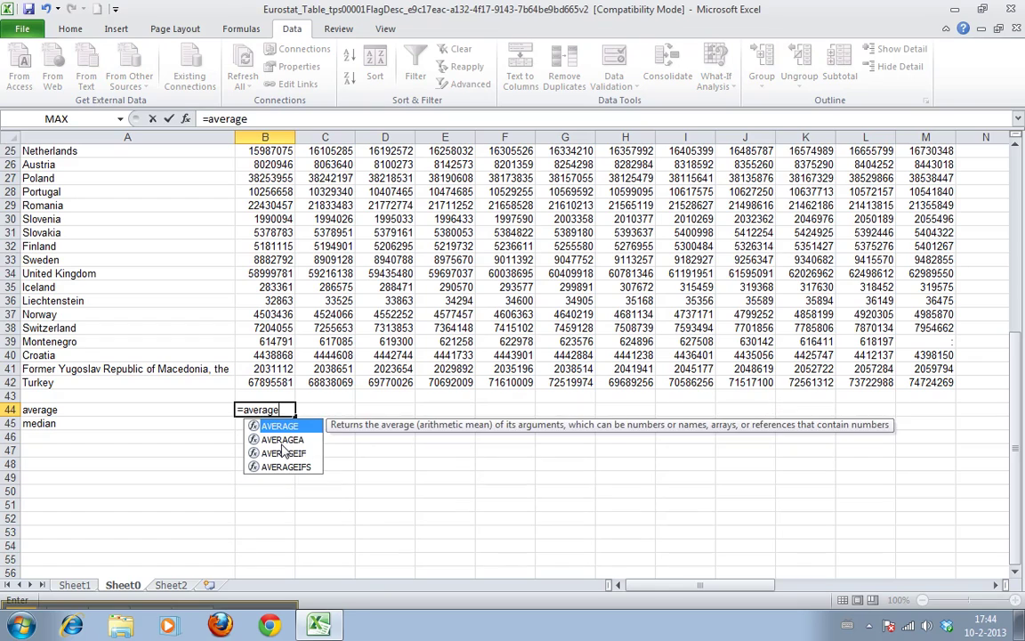
pyautogui.write('(')
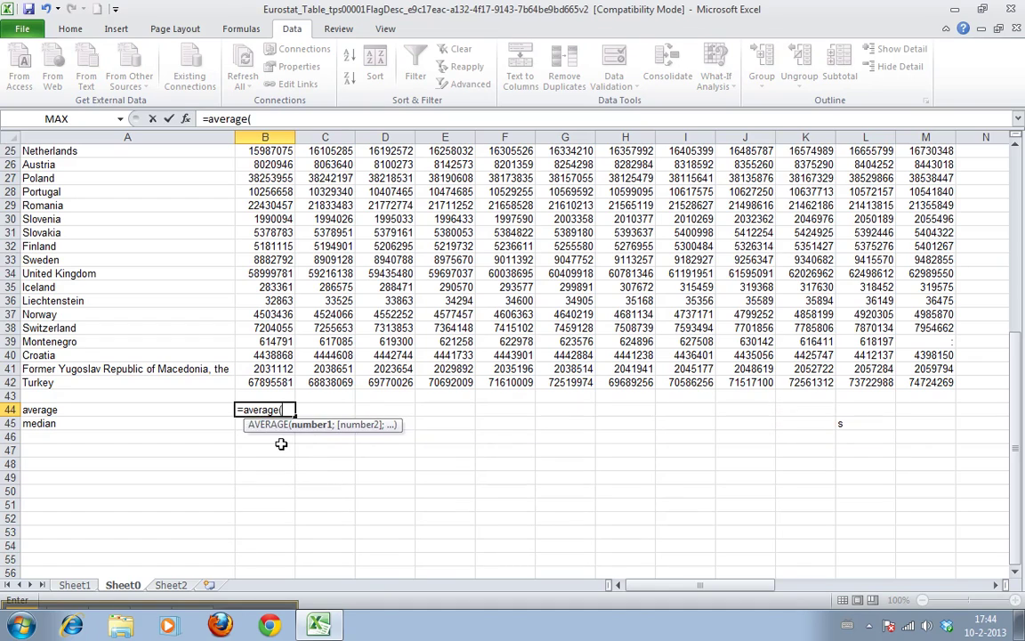
pyautogui.moveTo(265, 382); pyautogui.dragTo(263, 178)
# - Enter =MEDIAN(B5:B42) in B45, giving 8085207 for 2001
pyautogui.press('Return')
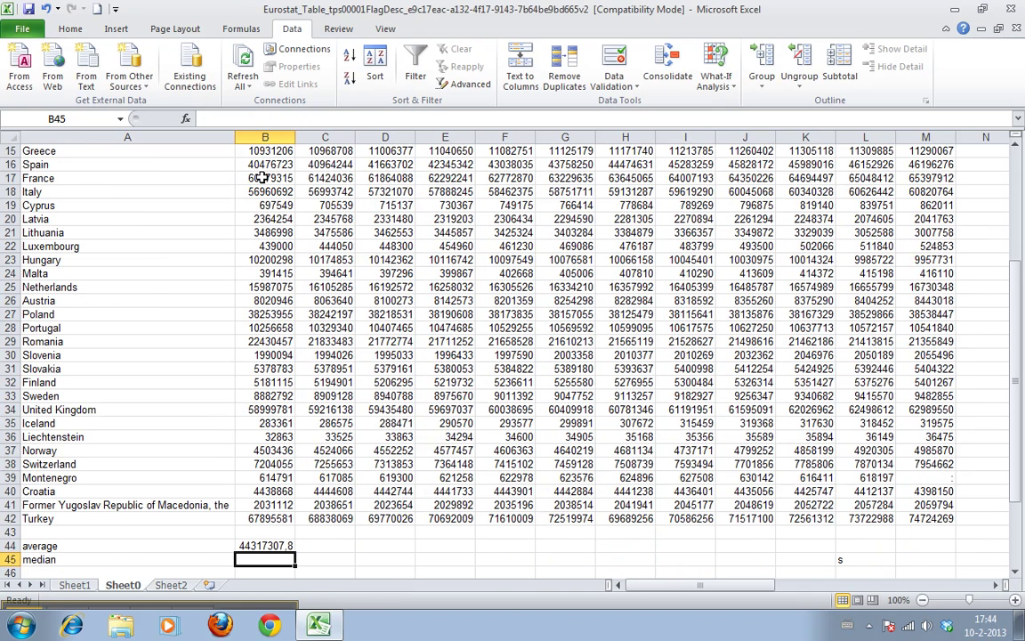
pyautogui.press('Up')
pyautogui.press('Down')
pyautogui.write('=median(')
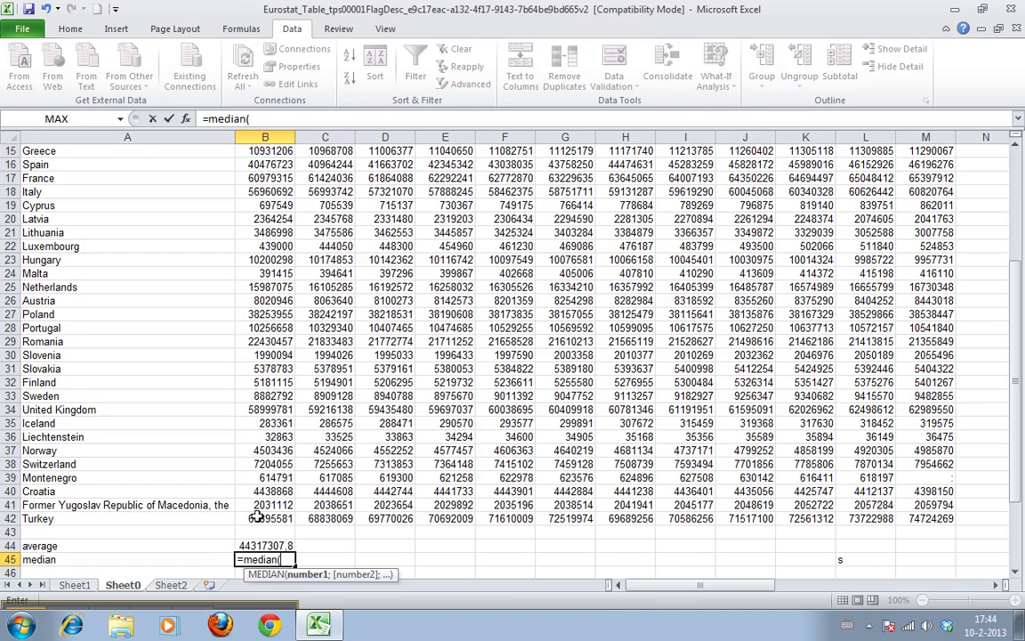
pyautogui.moveTo(264, 518); pyautogui.dragTo(276, 184)
pyautogui.scroll(-4, 276, 185)
pyautogui.press('Return')
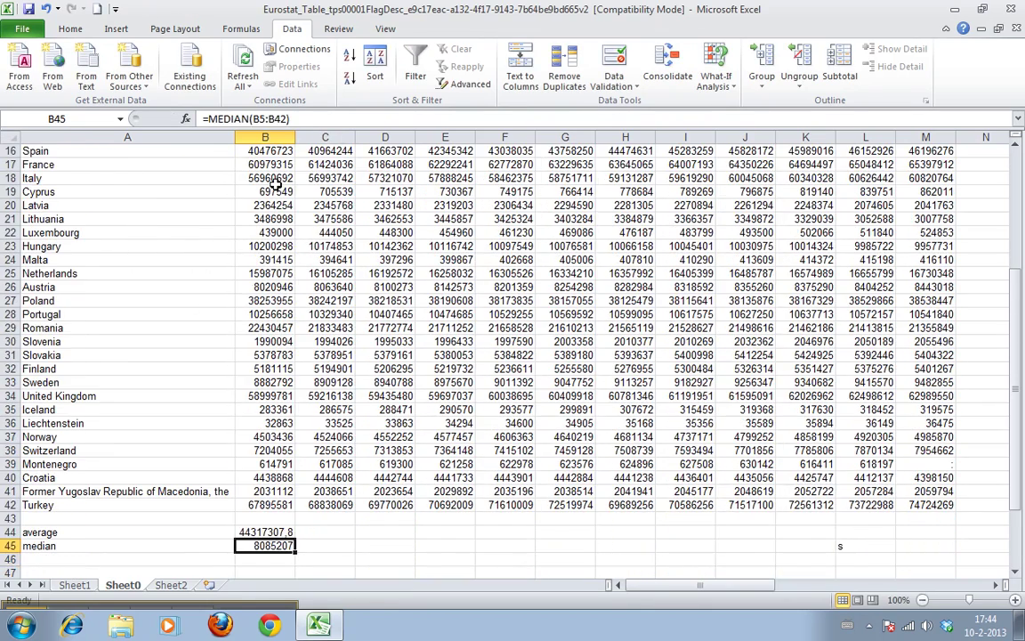
pyautogui.press('Up')
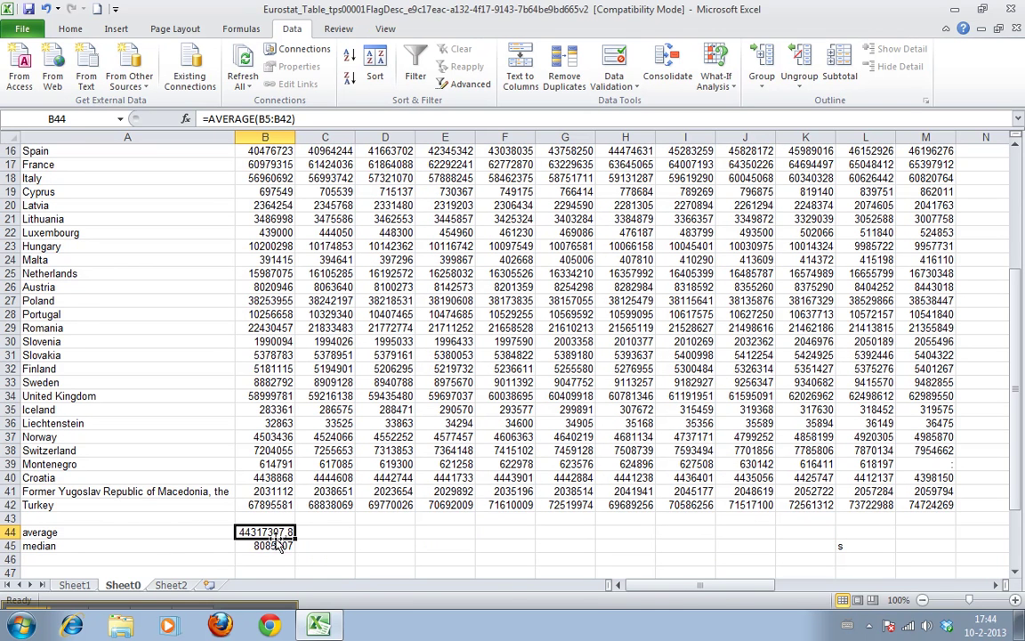
# - Fill the average and median formulas across columns C to M through 2012
pyautogui.moveTo(279, 531); pyautogui.dragTo(935, 545)
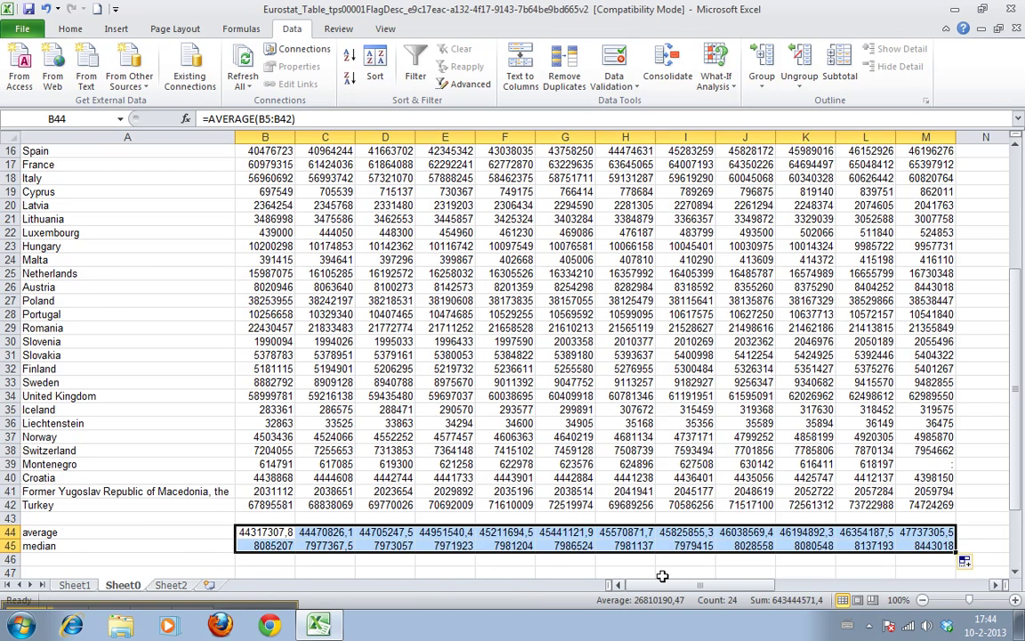
pyautogui.moveTo(533, 561); pyautogui.dragTo(89, 538)
pyautogui.click(89, 546)
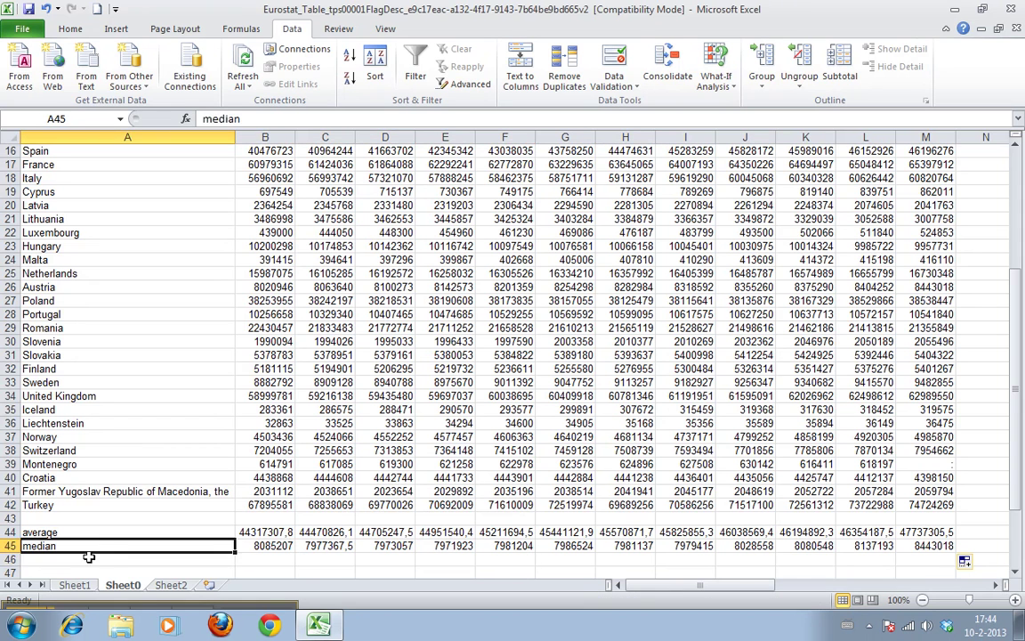
pyautogui.click(89, 557)
# - Add row labels 'sum' in A46 and 'number of data points' in A47
pyautogui.write('sum')
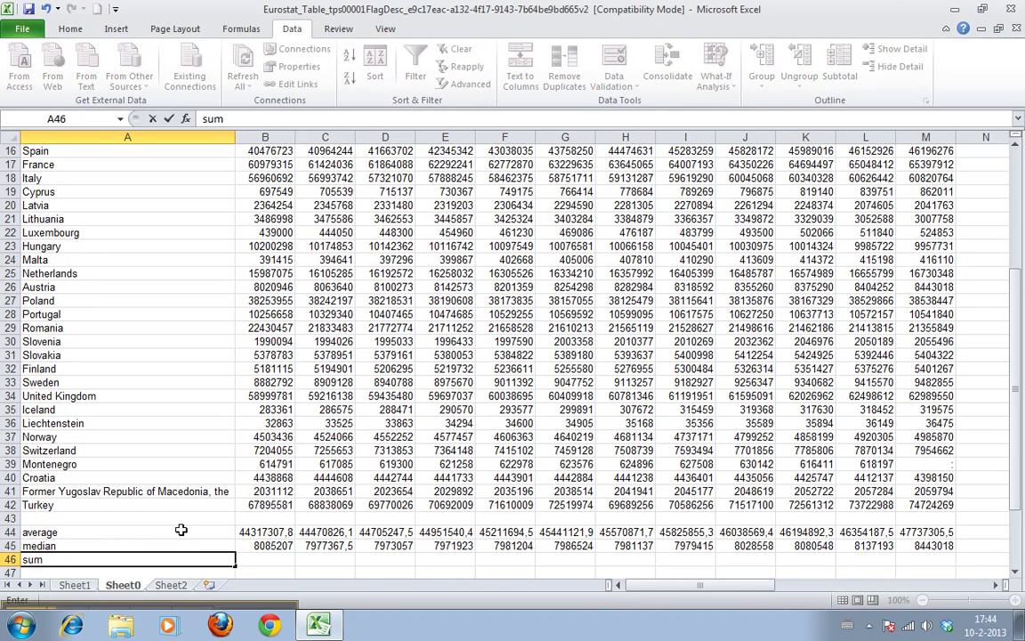
pyautogui.press('Return')
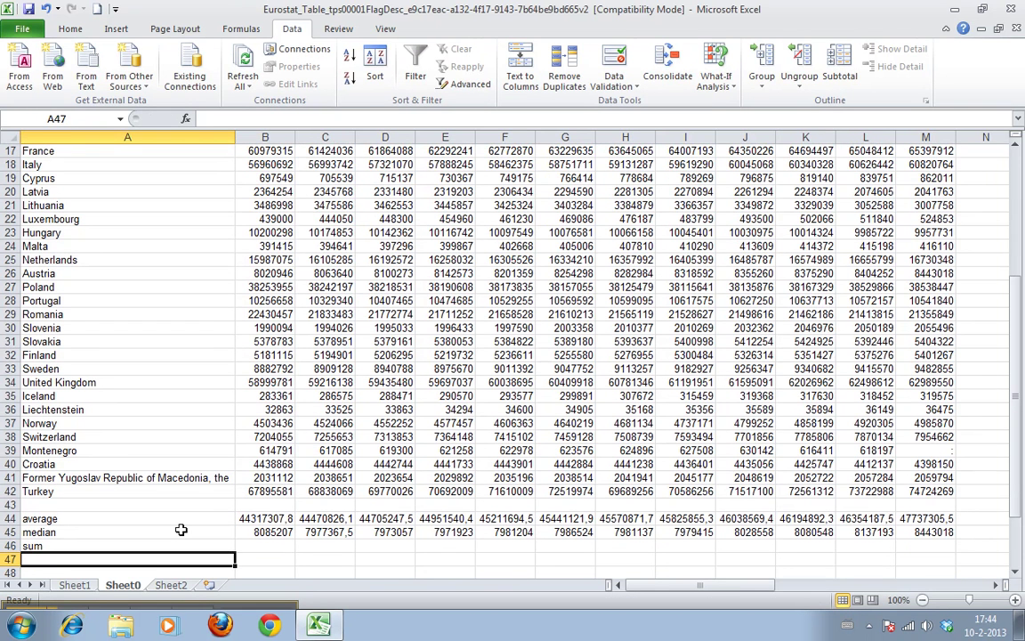
pyautogui.write('number of')
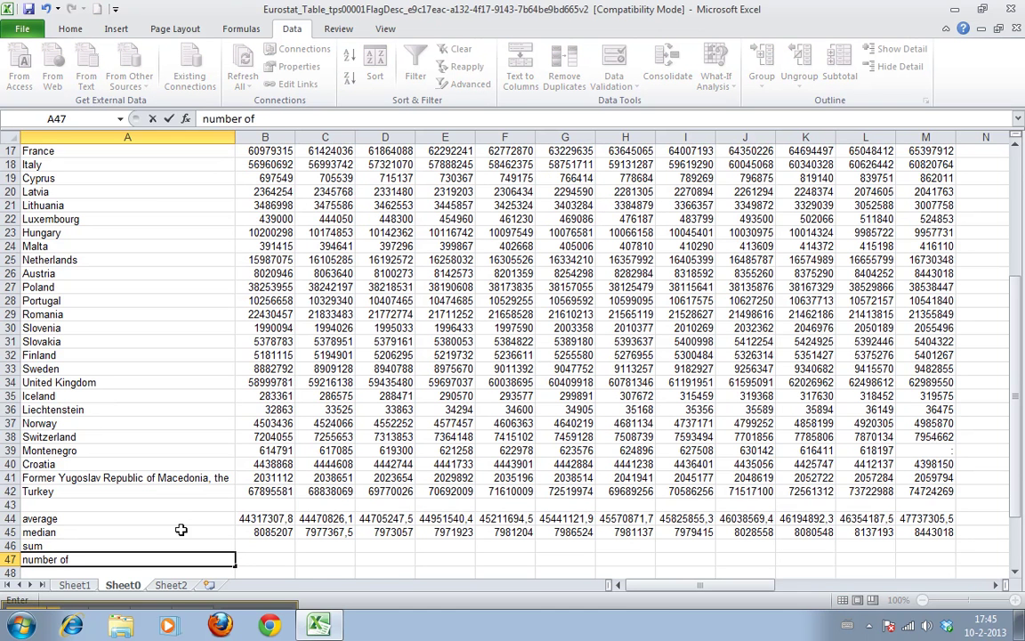
pyautogui.write(' data points')
pyautogui.press('Return')
pyautogui.press('Up')
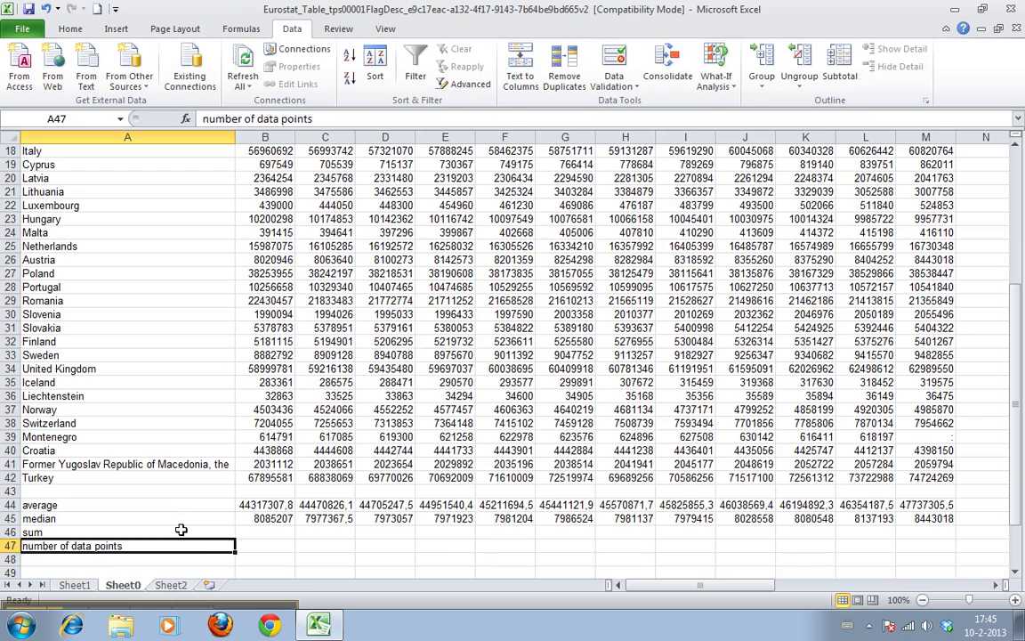
pyautogui.press('Up')
pyautogui.press('Right')
pyautogui.write('=sum(')
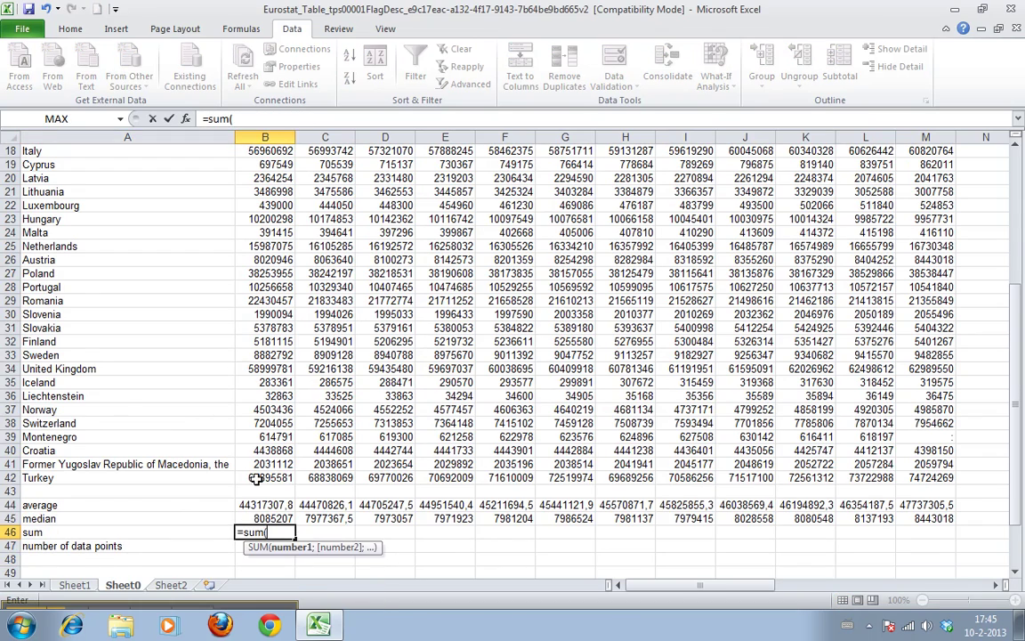
pyautogui.moveTo(265, 477); pyautogui.dragTo(286, 7)
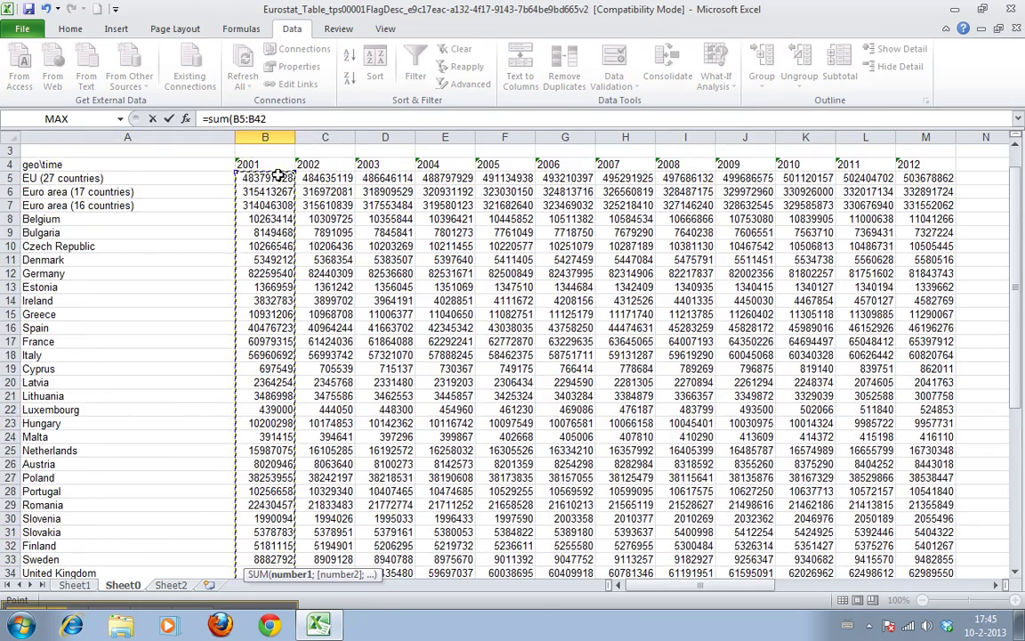
pyautogui.press('Return')
# - Enter =COUNT(B5:B42) in B47, giving 38
pyautogui.write('=')
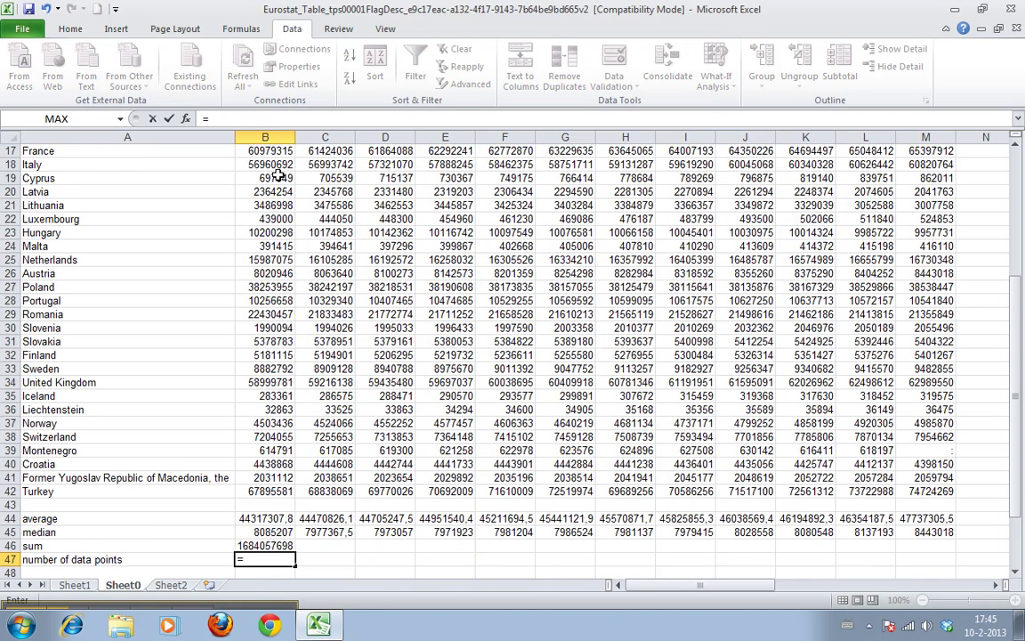
pyautogui.write('coutn')
pyautogui.press('BackSpace')
pyautogui.press('BackSpace')
pyautogui.write('nt(')
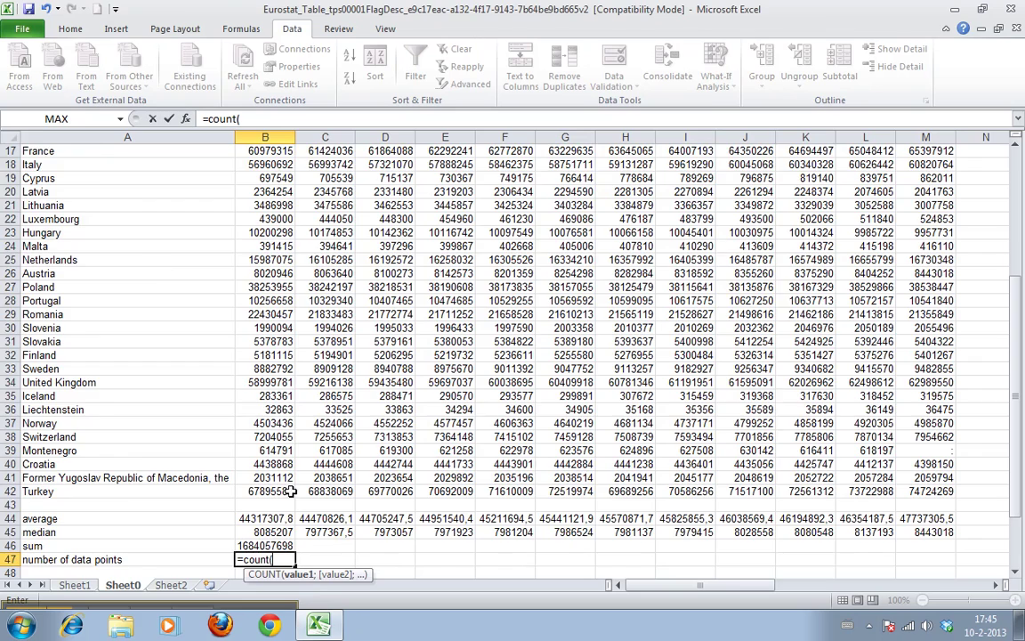
pyautogui.moveTo(265, 492); pyautogui.dragTo(255, 179)
pyautogui.press('Return')
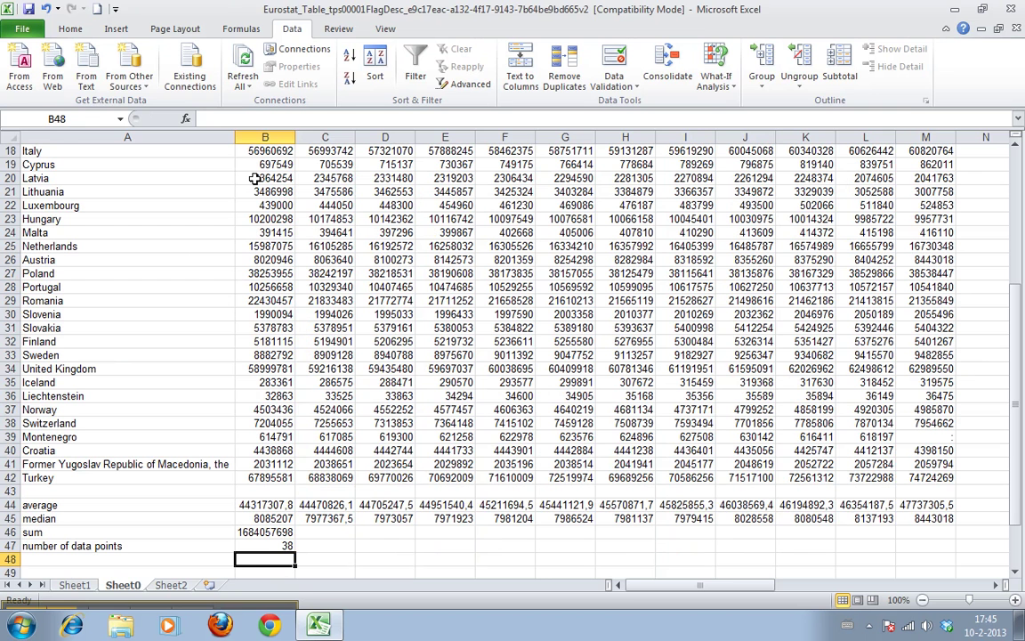
# - Label A48 'average' and enter =B46/B47 in B48, giving 44317307.8
pyautogui.press('Left')
pyautogui.write('ave')
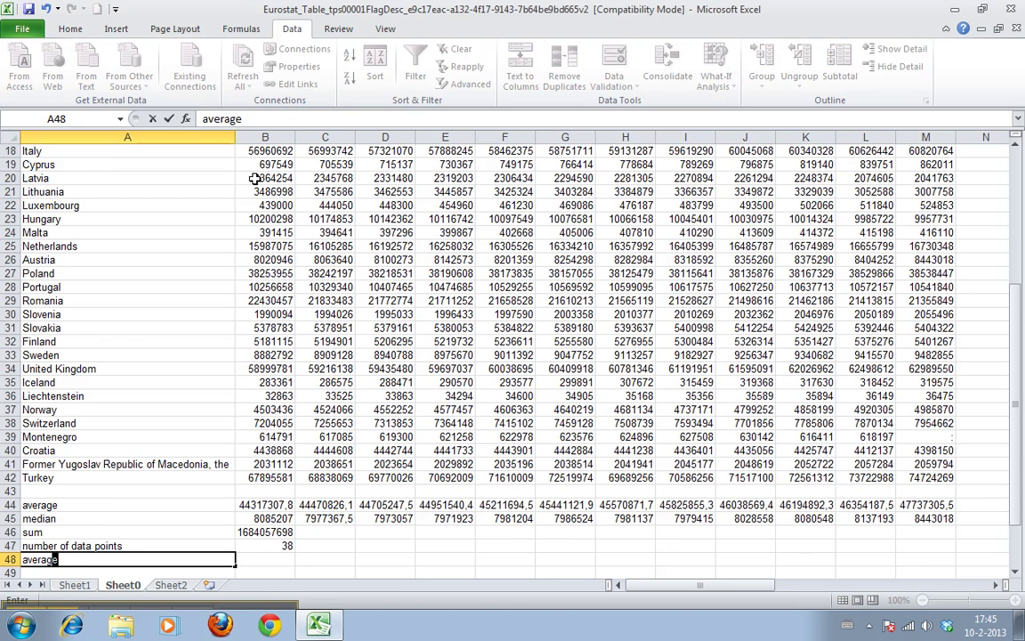
pyautogui.press('Return')
pyautogui.press('Up')
pyautogui.press('Right')
pyautogui.write('=')
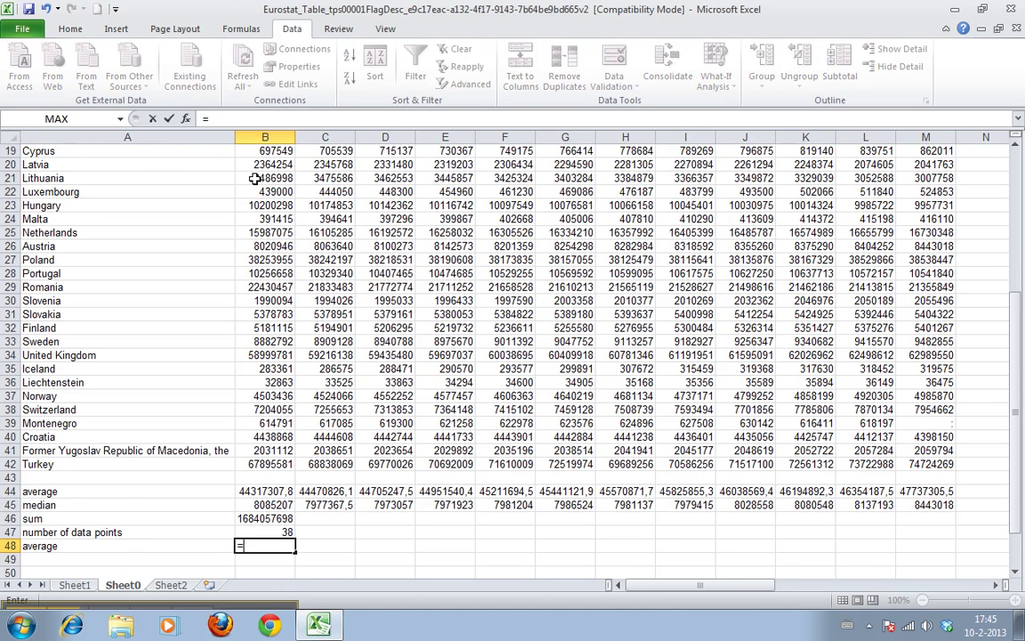
pyautogui.press('Up')
pyautogui.press('Up')
pyautogui.write('/')
pyautogui.press('Up')
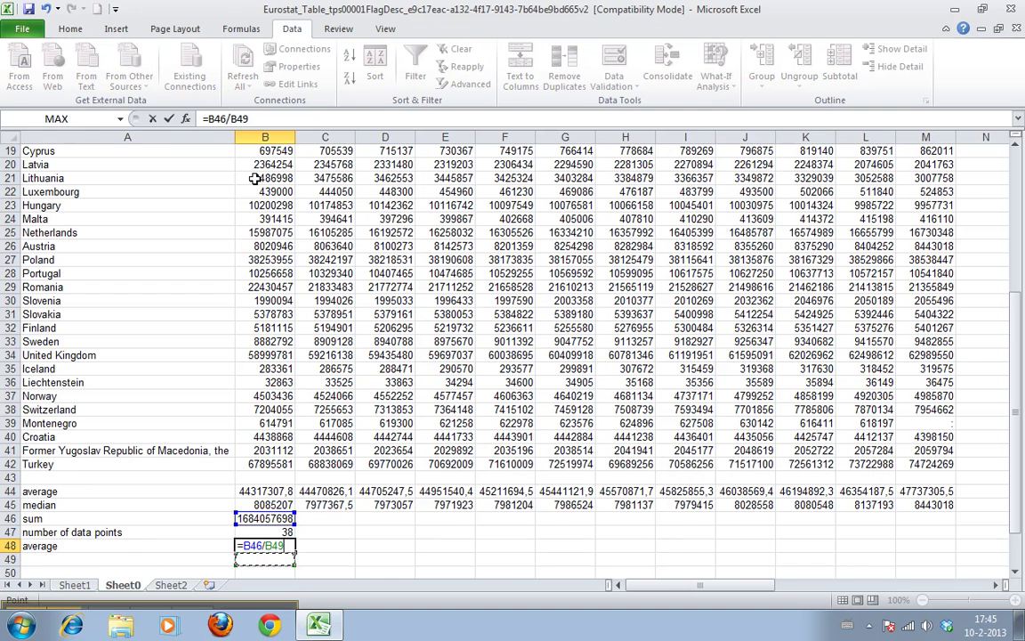
pyautogui.press('Return')
pyautogui.press('Up')
pyautogui.press('Up')
pyautogui.press('Up')
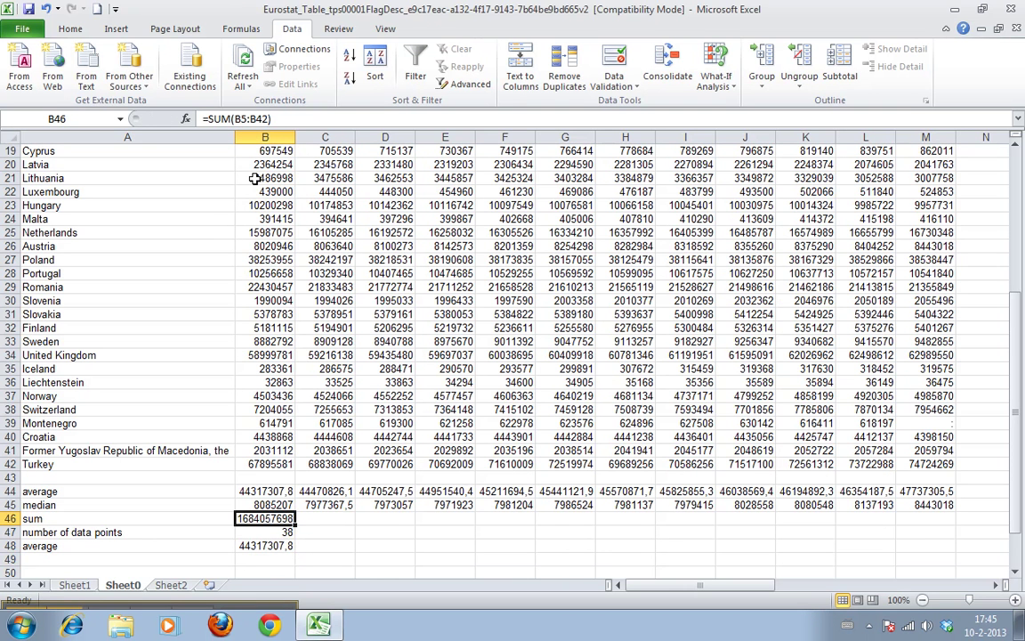
pyautogui.press('Down')
pyautogui.press('Down')
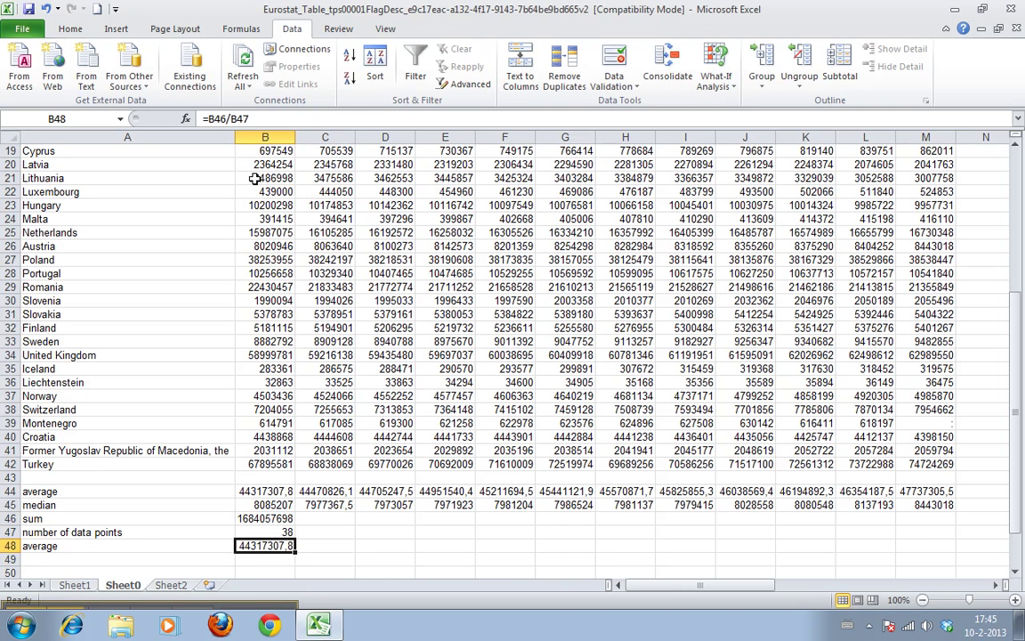
pyautogui.press('Down')
# - Enter =SUM(B5:B42)/COUNT(B5:B42) in B49, accepting Excel's formula correction
pyautogui.write('=sum')
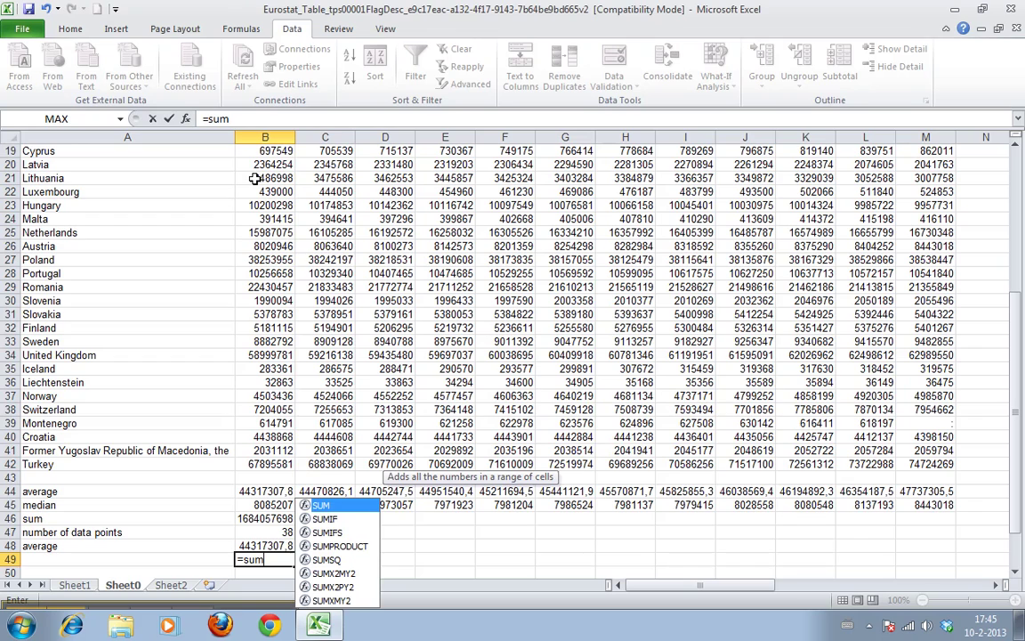
pyautogui.write('(')
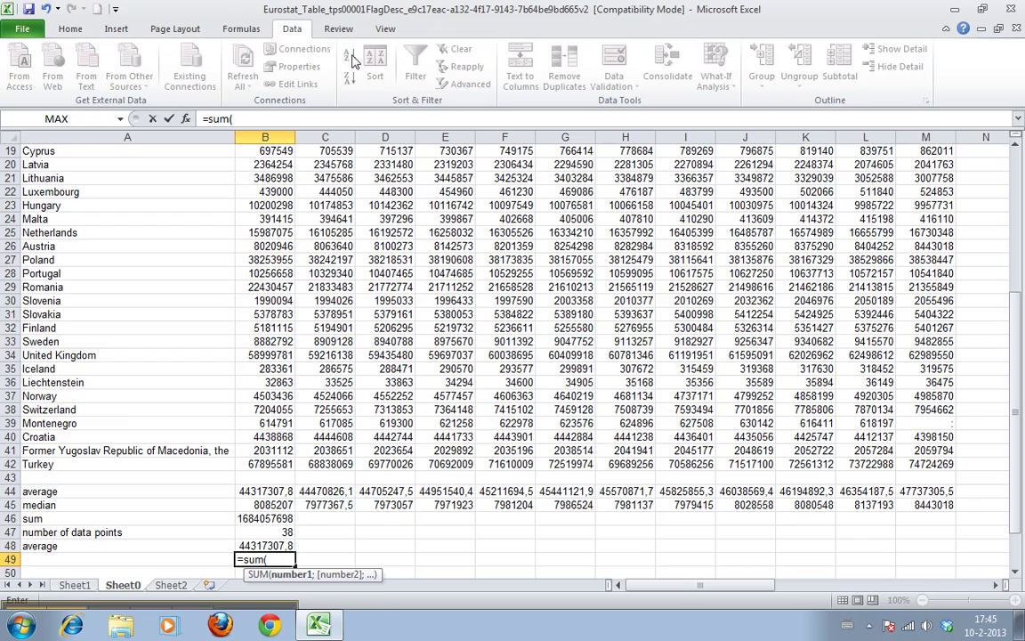
pyautogui.moveTo(286, 459); pyautogui.dragTo(268, 177)
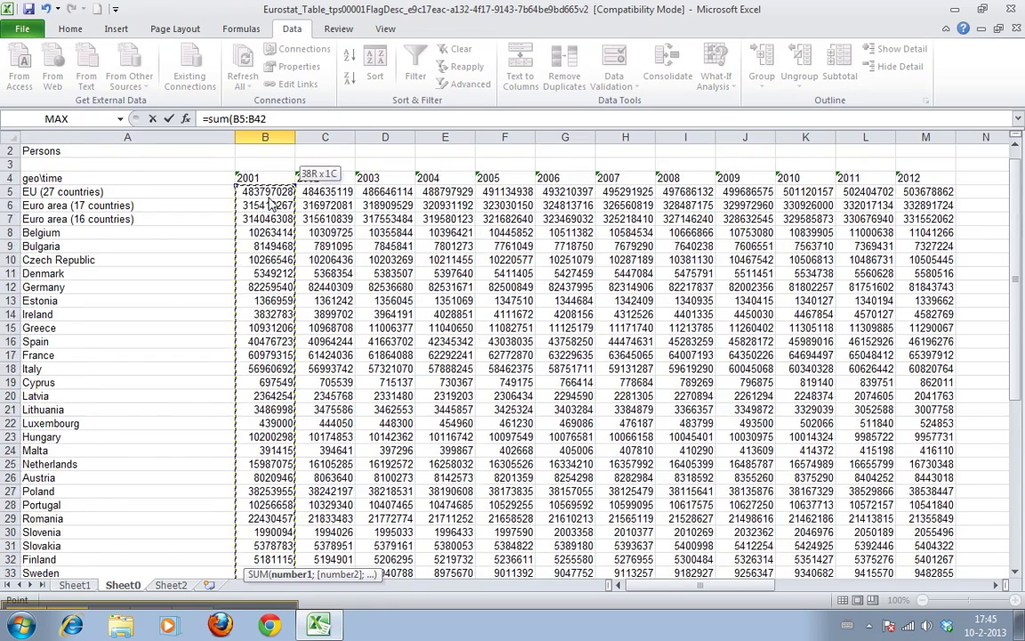
pyautogui.press('Return')
pyautogui.press('Up')
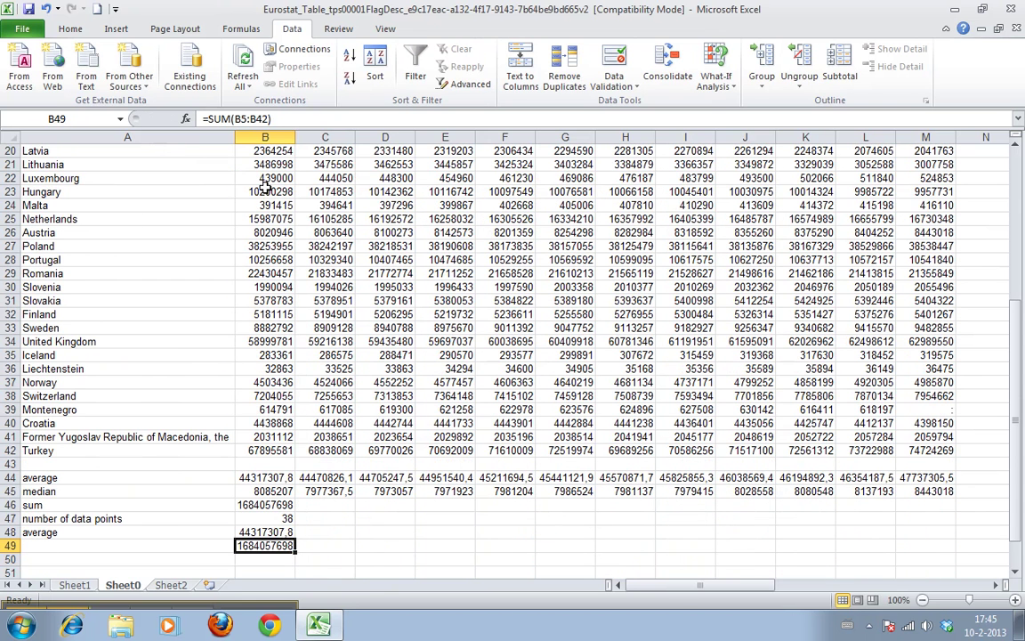
pyautogui.press('F2')
pyautogui.write('/')
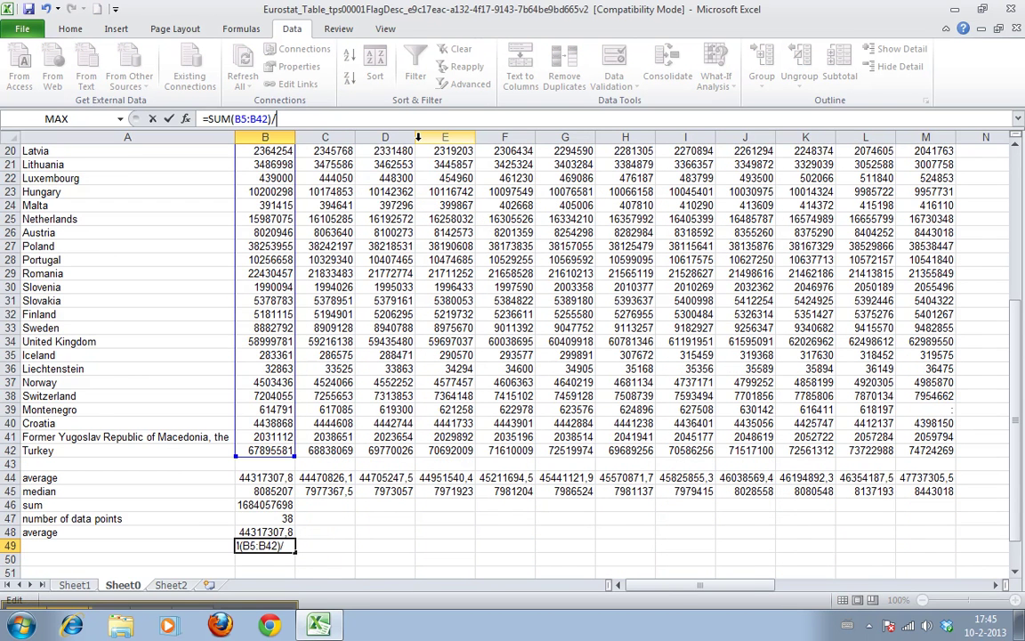
pyautogui.write('count(')
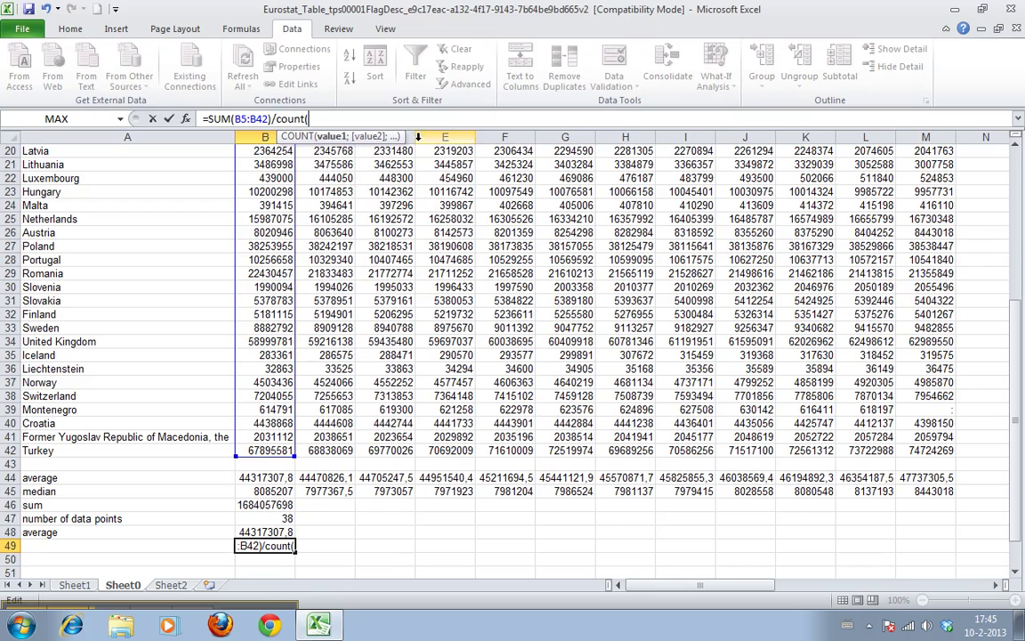
pyautogui.click(266, 450)
pyautogui.moveTo(266, 450); pyautogui.dragTo(251, 9)
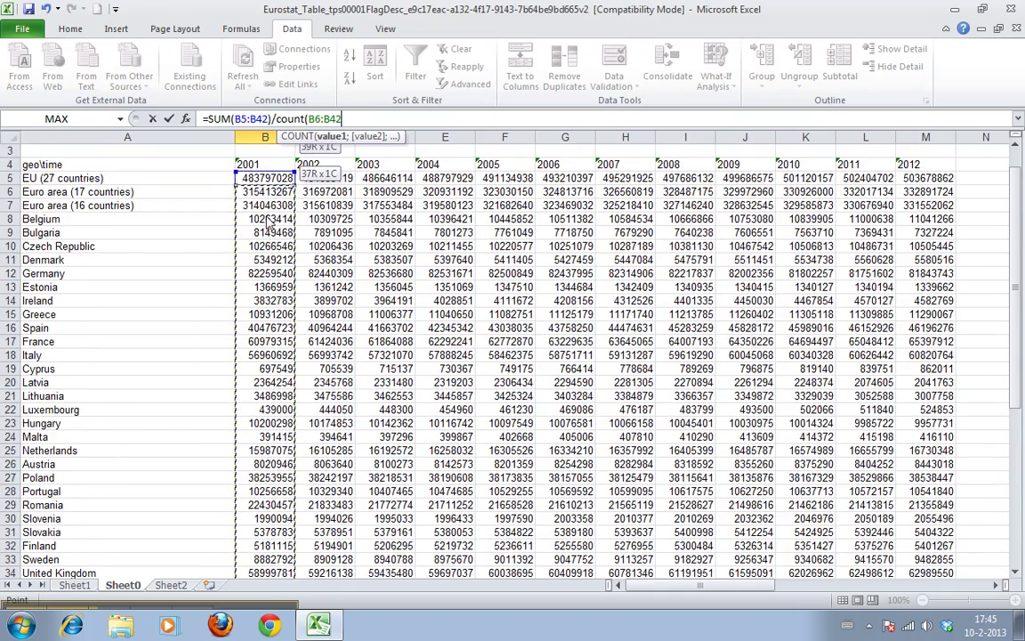
pyautogui.press('Return')
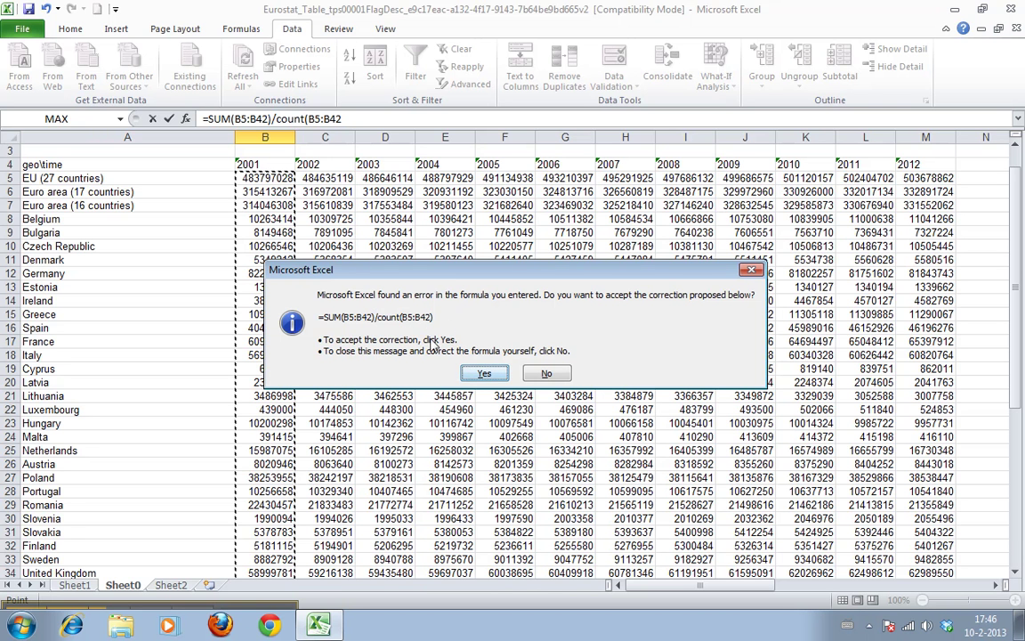
pyautogui.press('Return')
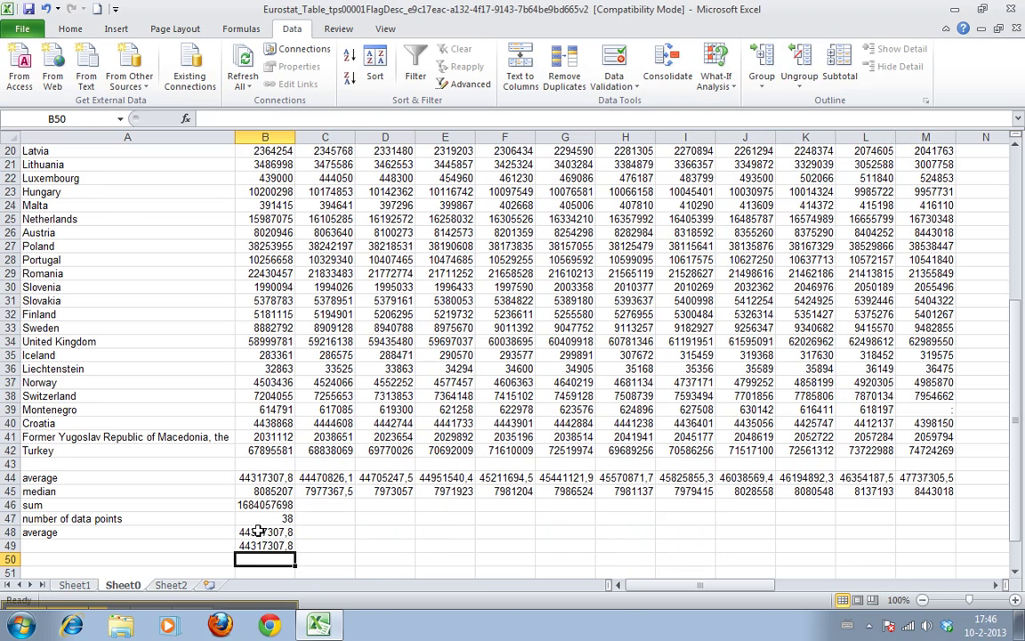
# - Fill the 2001 sum, count and recomputed average formulas across to column M
pyautogui.press('Up')
pyautogui.press('Up')
pyautogui.press('Up')
pyautogui.press('Up')
pyautogui.press('Up')
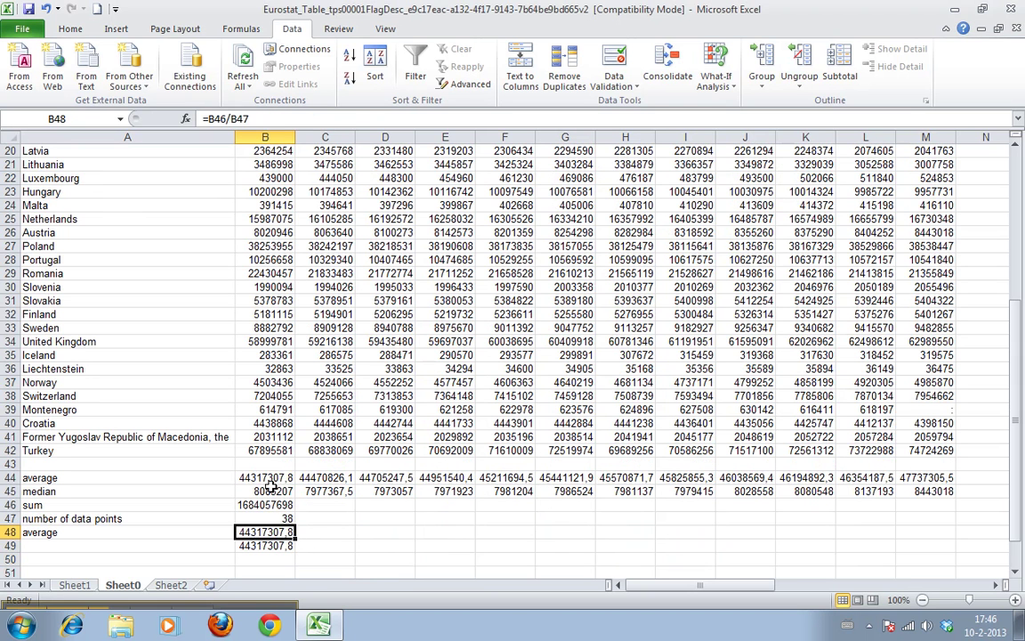
pyautogui.press('Down')
pyautogui.press('Down')
pyautogui.press('Down')
pyautogui.press('Down')
pyautogui.press('Down')
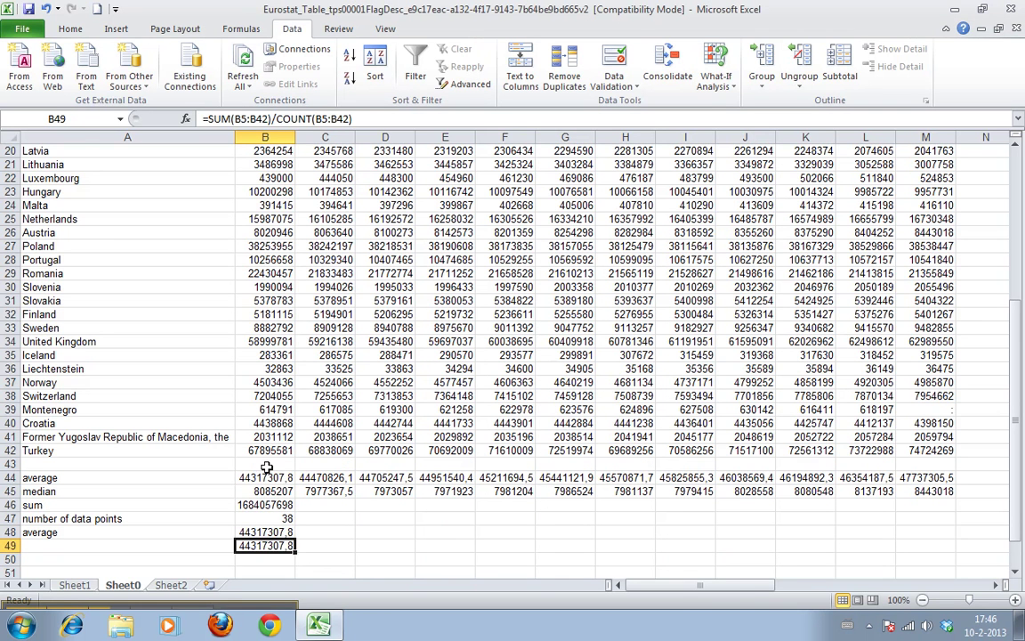
pyautogui.moveTo(263, 505); pyautogui.dragTo(952, 559)
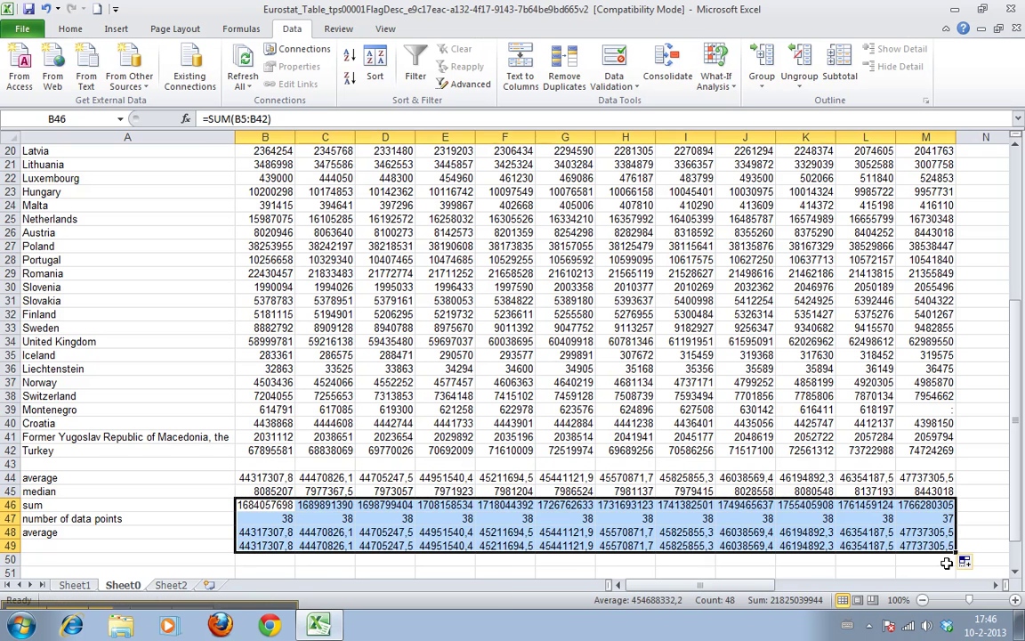
pyautogui.click(565, 559)
pyautogui.click(238, 542)
pyautogui.press('Up')
pyautogui.press('Up')
pyautogui.press('Up')
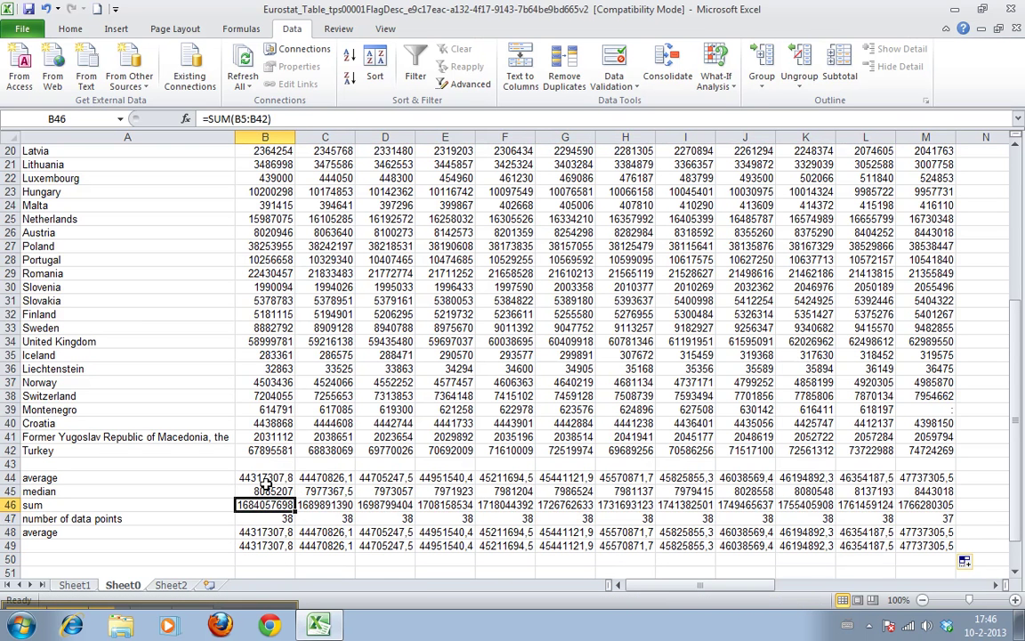
pyautogui.click(267, 489)
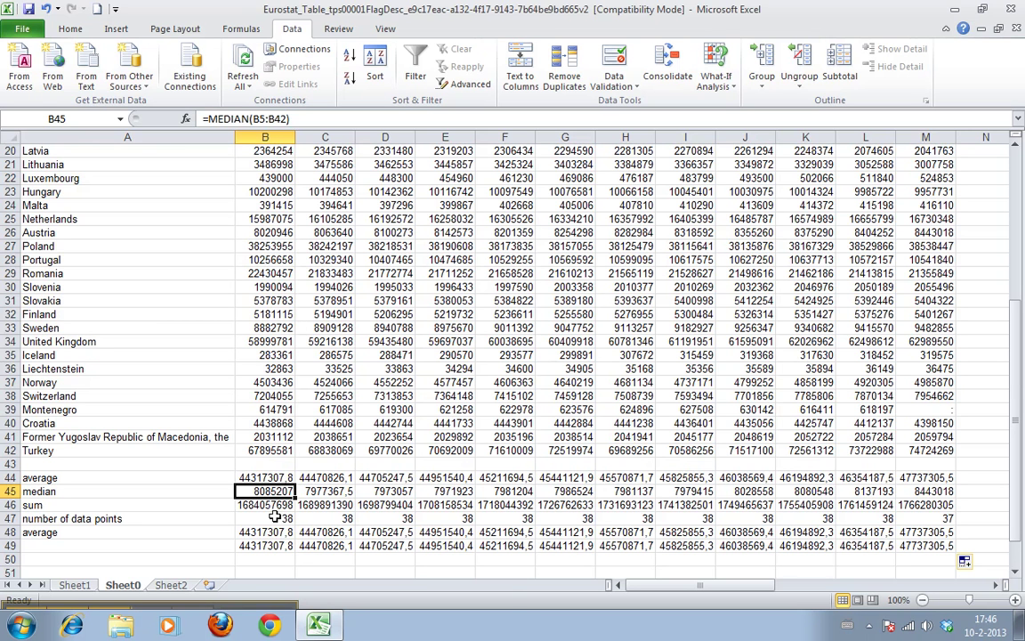
pyautogui.doubleClick(242, 491)
pyautogui.write('=')
pyautogui.click(384, 381)
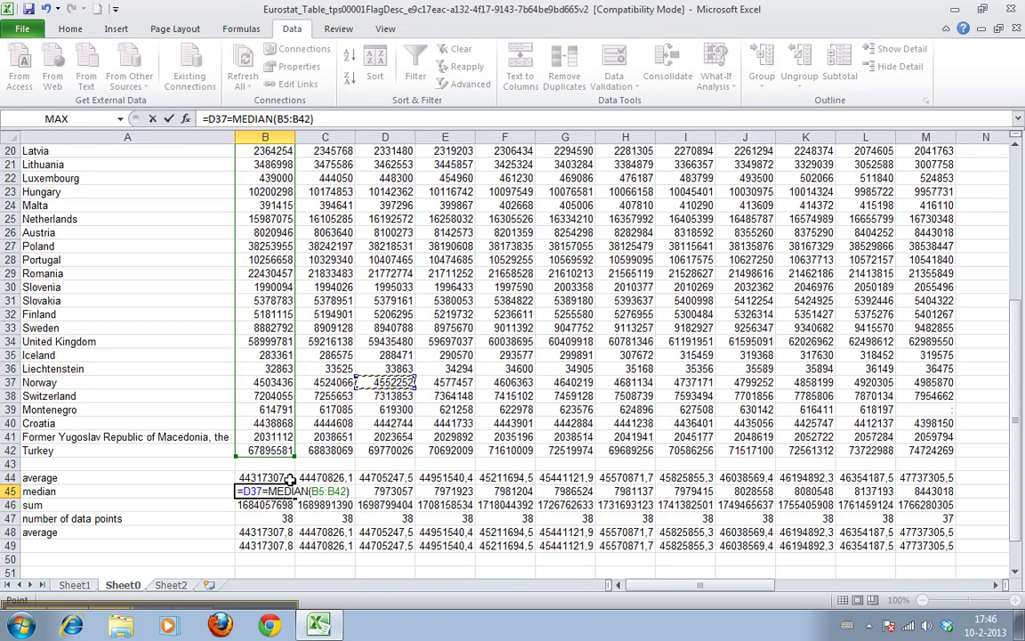
pyautogui.press('Escape')
pyautogui.moveTo(307, 450); pyautogui.dragTo(109, 11)
pyautogui.click(144, 176)
pyautogui.click(252, 190)
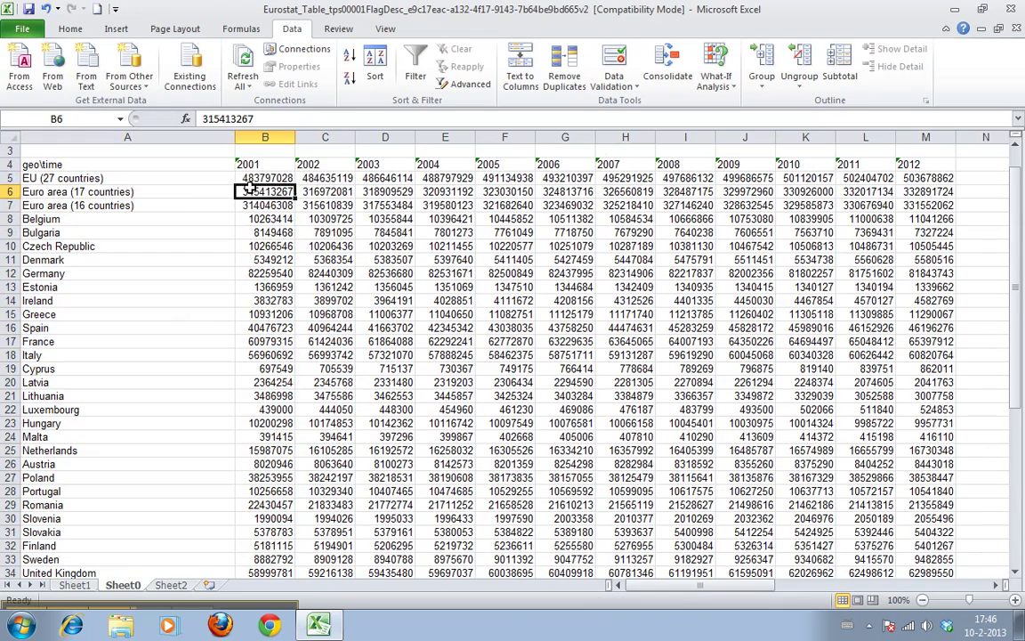
pyautogui.click(189, 190)
pyautogui.click(250, 190)
pyautogui.click(300, 223)
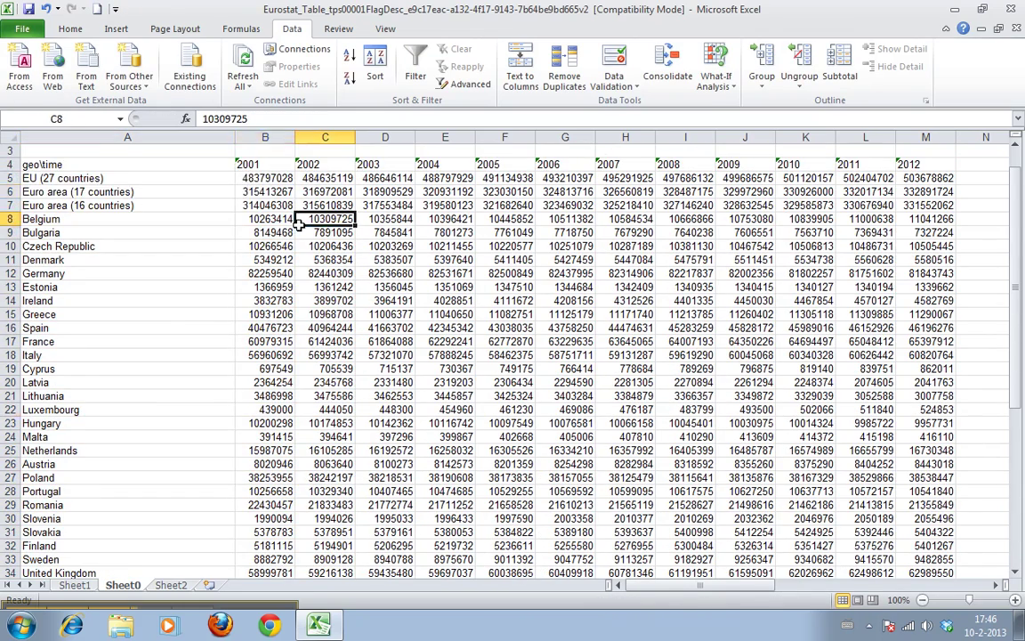
pyautogui.moveTo(300, 223); pyautogui.dragTo(267, 576)
pyautogui.click(264, 422)
pyautogui.moveTo(265, 396); pyautogui.dragTo(264, 546)
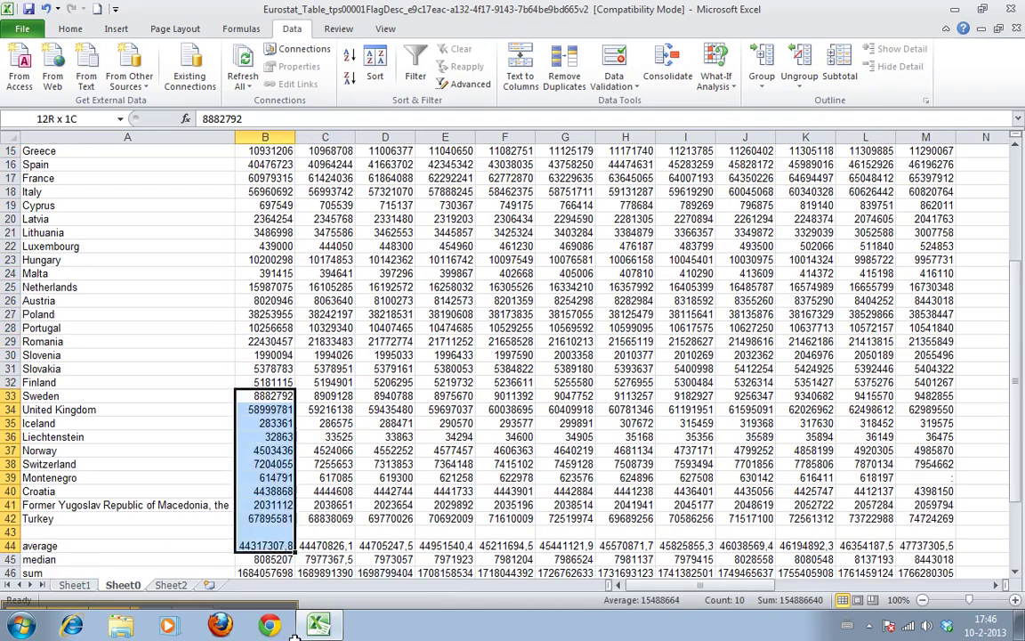
pyautogui.moveTo(295, 637); pyautogui.dragTo(295, 637)
pyautogui.click(265, 532)
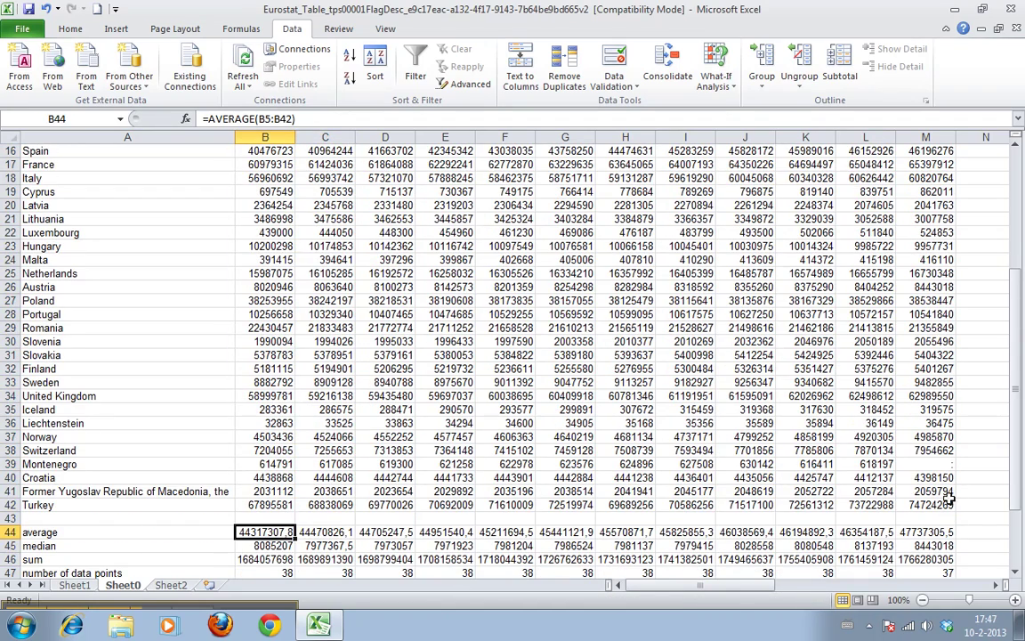
pyautogui.moveTo(930, 504); pyautogui.dragTo(12, 142)
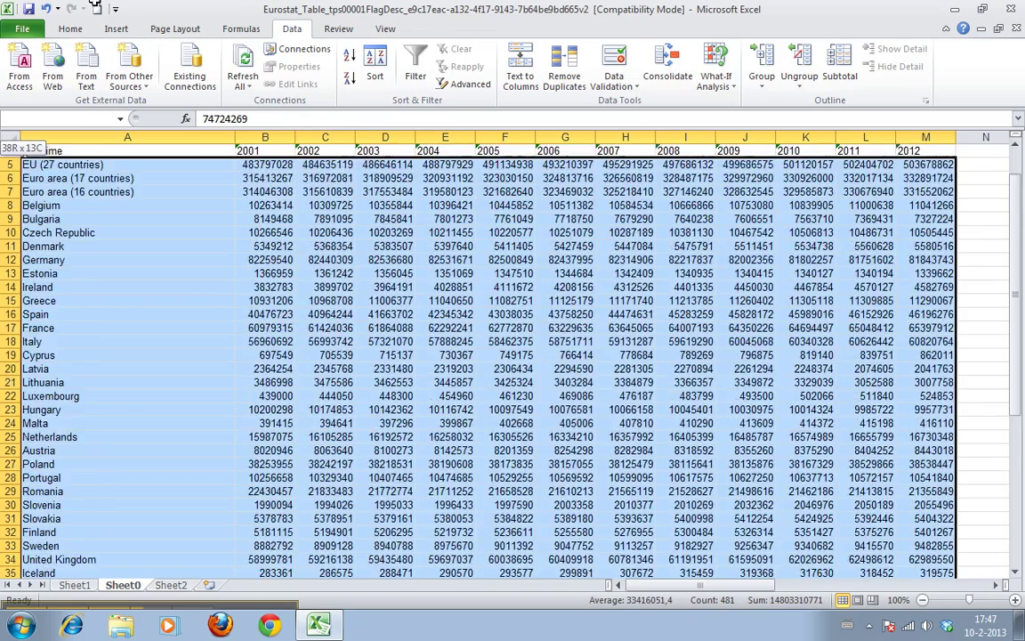
# - Sort A4:M42 by the 2001 column, smallest to largest
pyautogui.moveTo(95, 7); pyautogui.dragTo(59, 191)
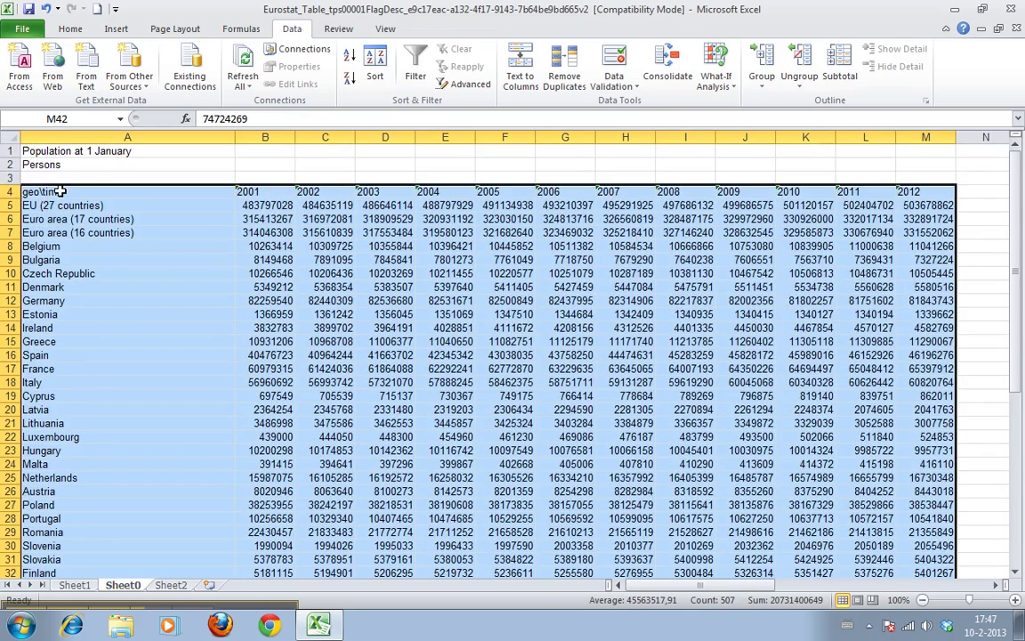
pyautogui.click(375, 66)
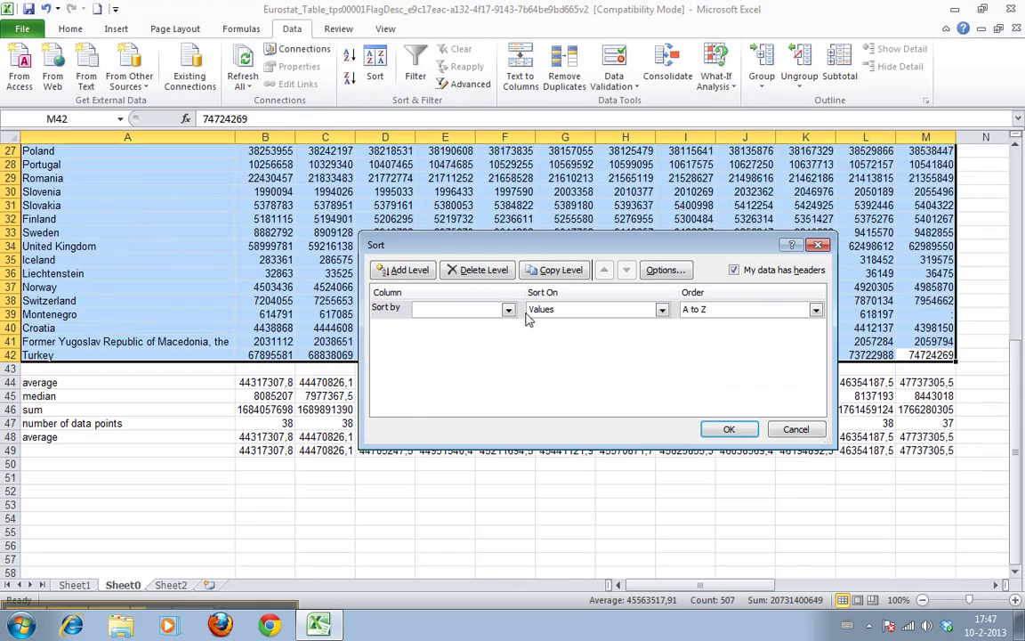
pyautogui.click(509, 309)
pyautogui.click(509, 312)
pyautogui.click(510, 312)
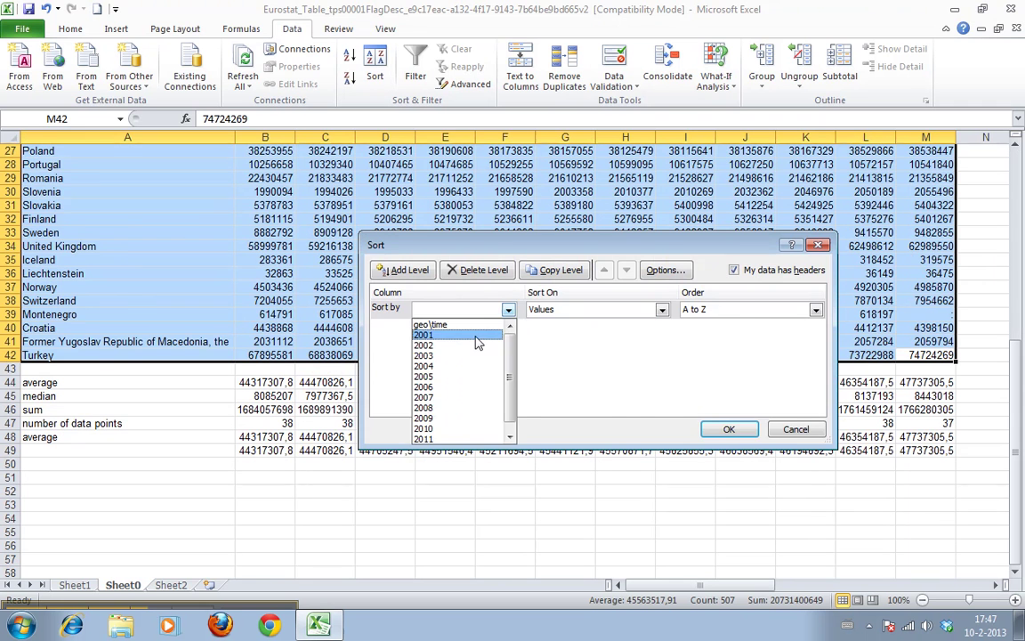
pyautogui.click(477, 335)
pyautogui.click(727, 428)
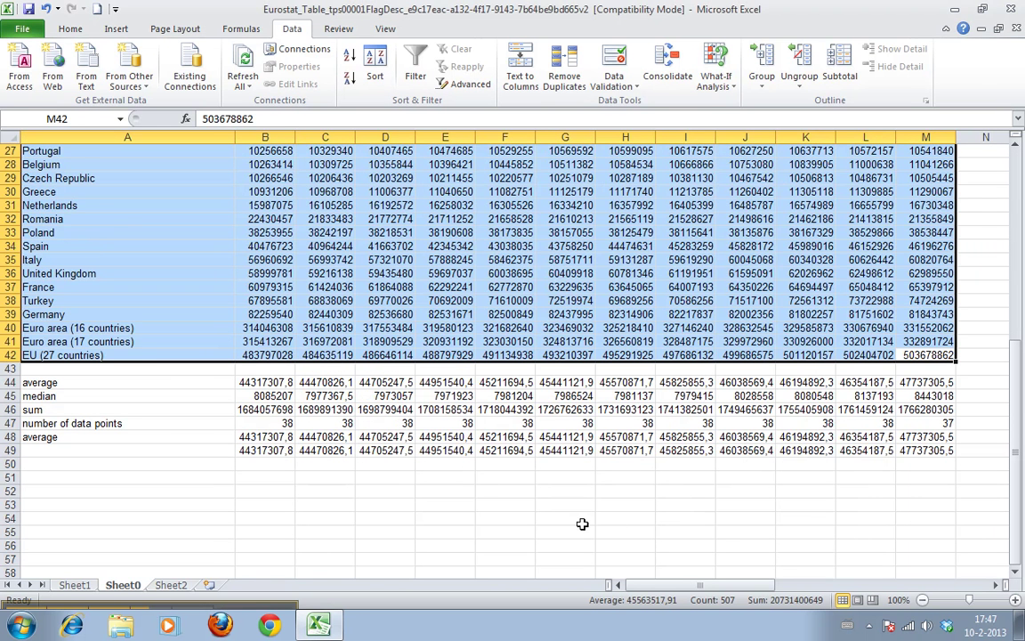
pyautogui.click(266, 424)
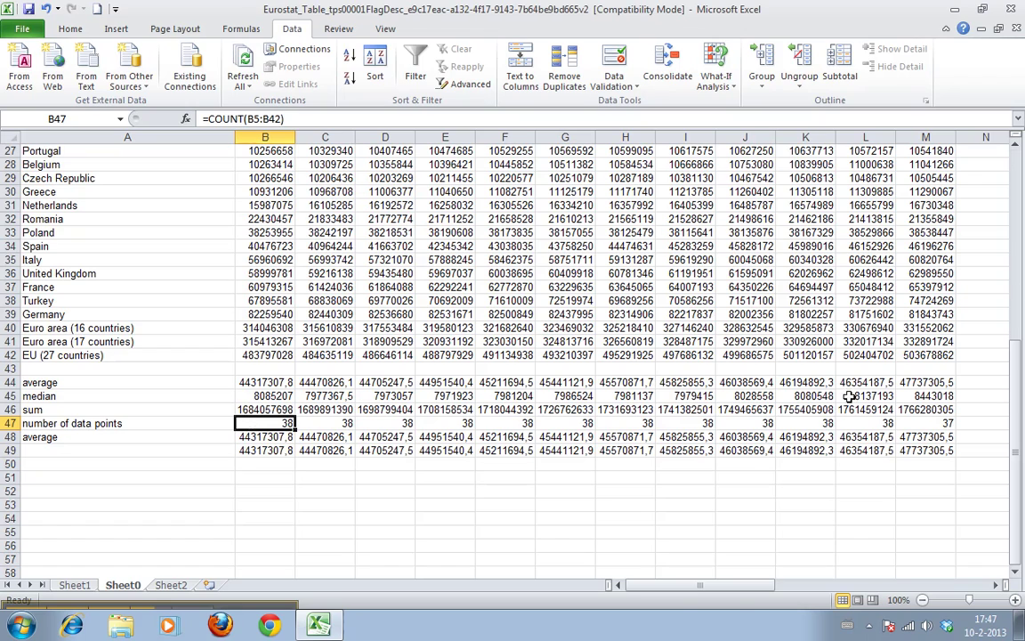
pyautogui.moveTo(925, 355); pyautogui.dragTo(29, 5)
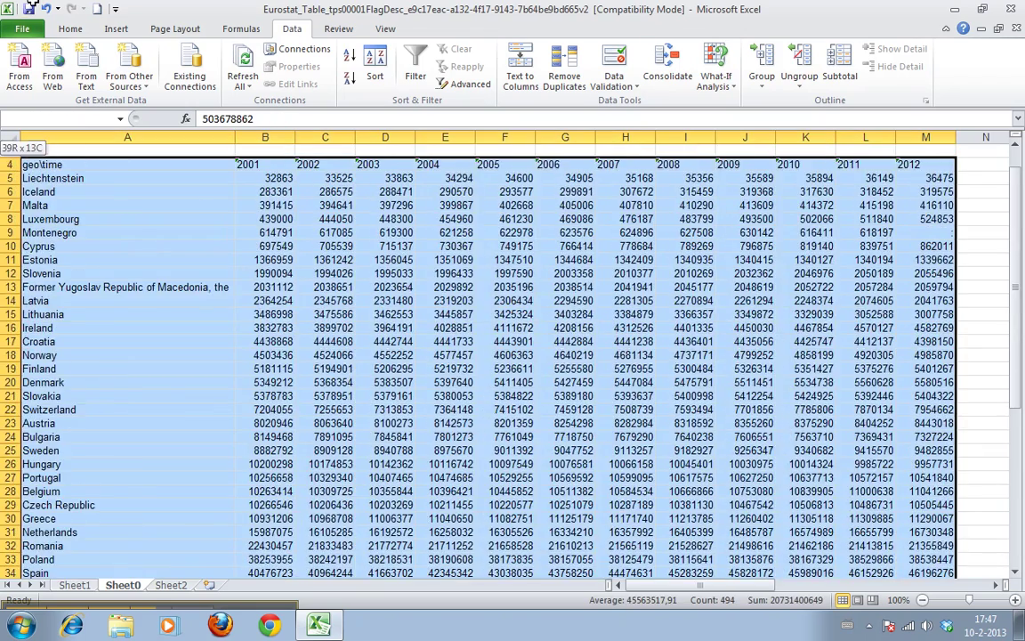
pyautogui.moveTo(265, 178); pyautogui.dragTo(262, 394)
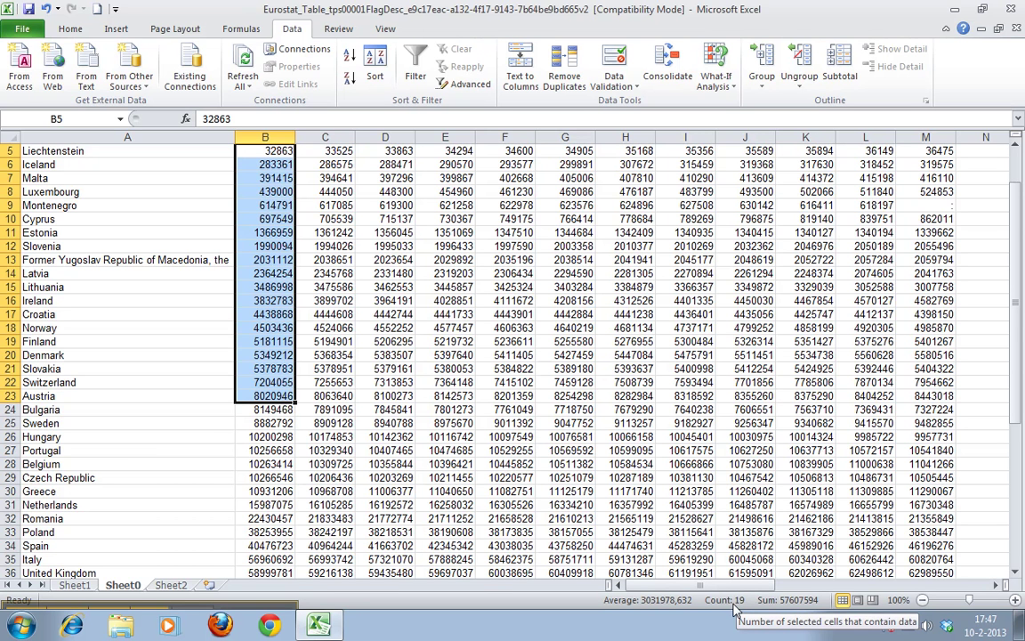
pyautogui.click(265, 397)
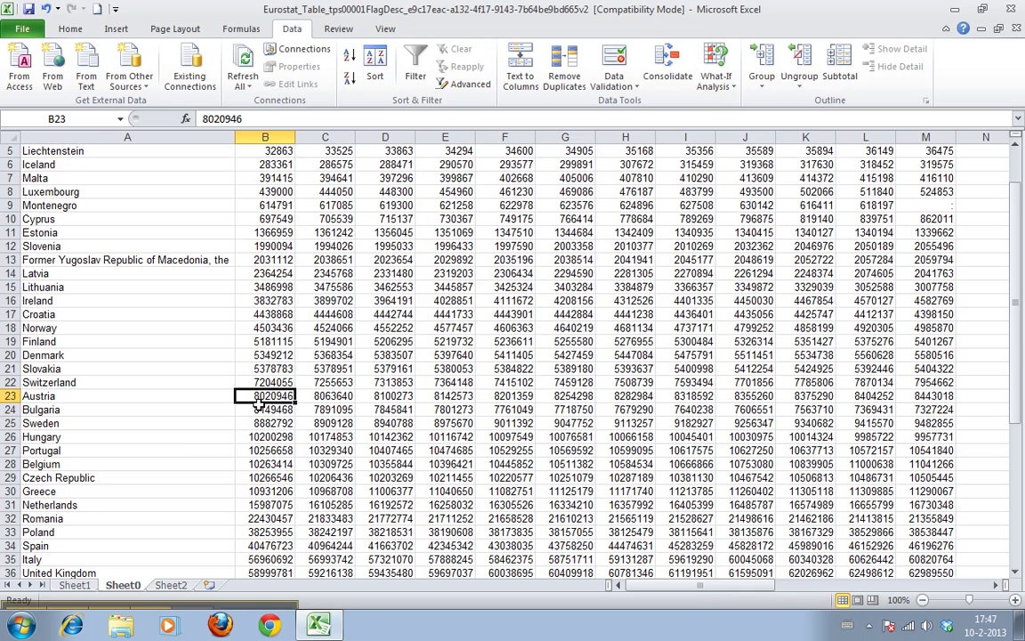
pyautogui.scroll(-6, 975, 414)
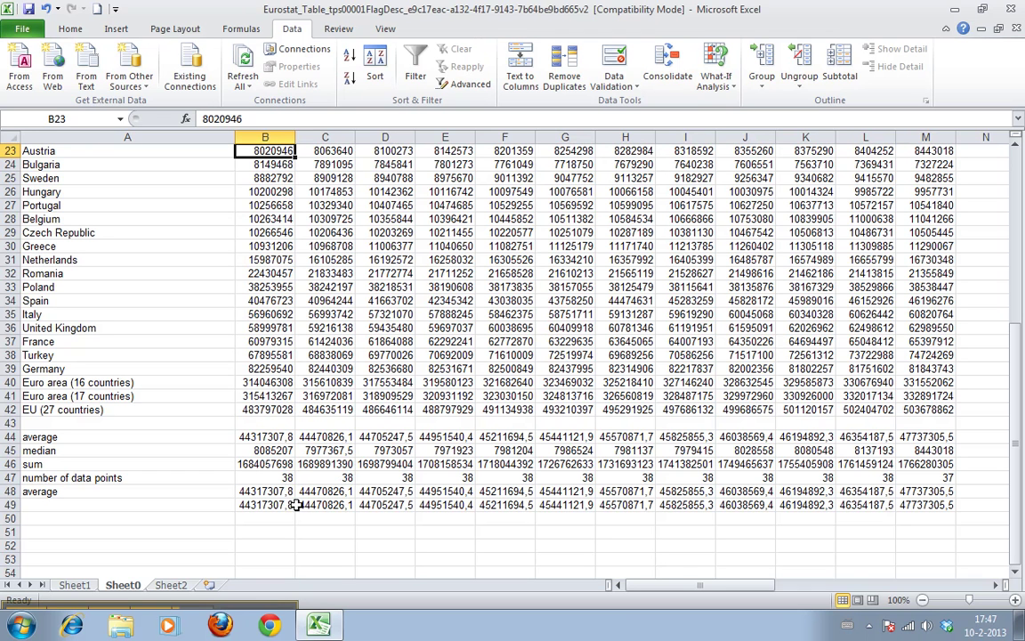
pyautogui.click(263, 450)
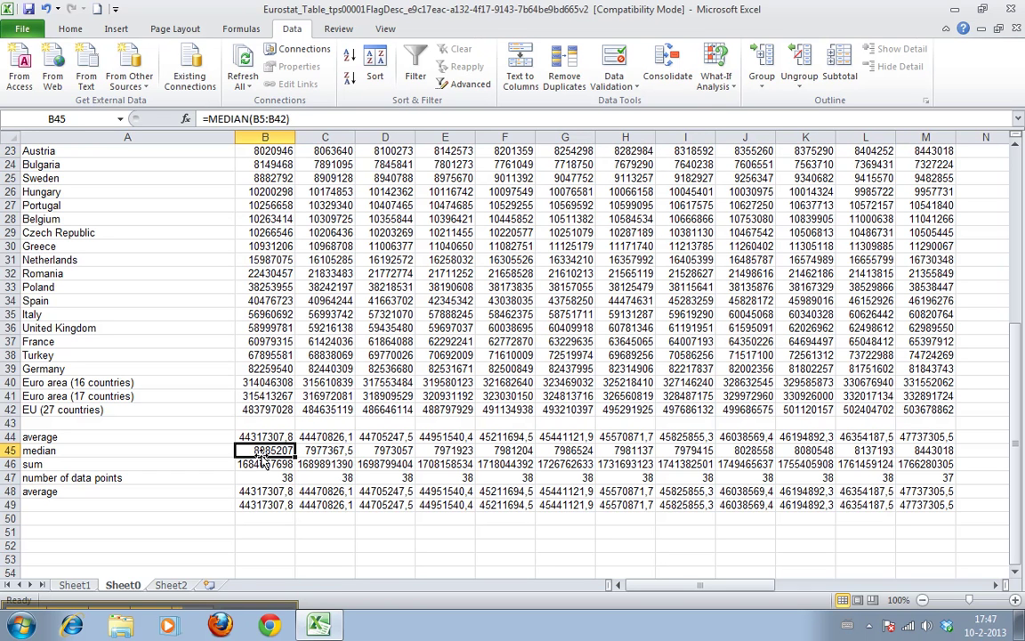